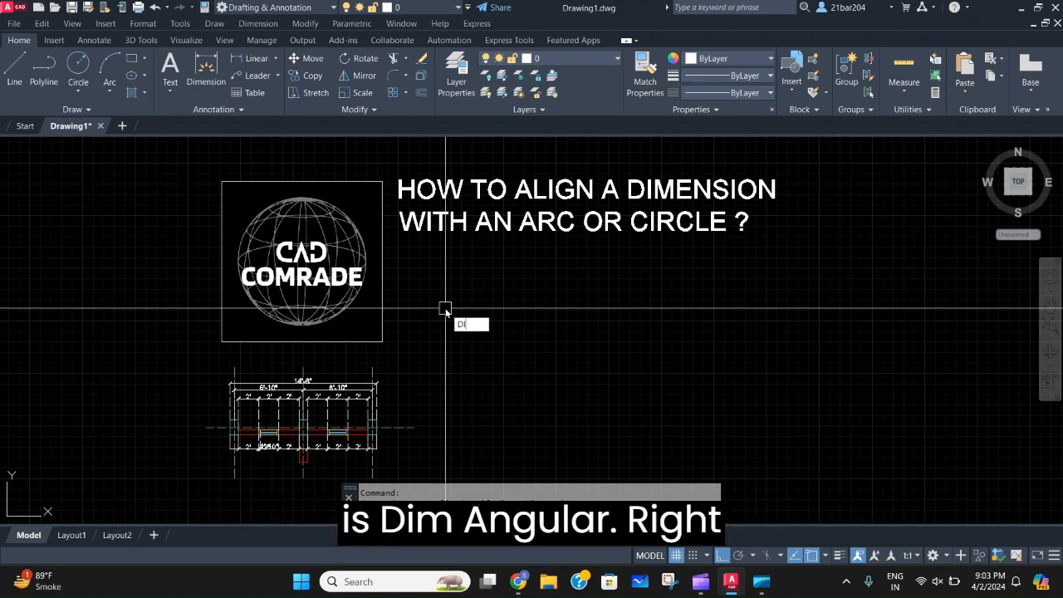
{"action": "type", "text": "MANG"}
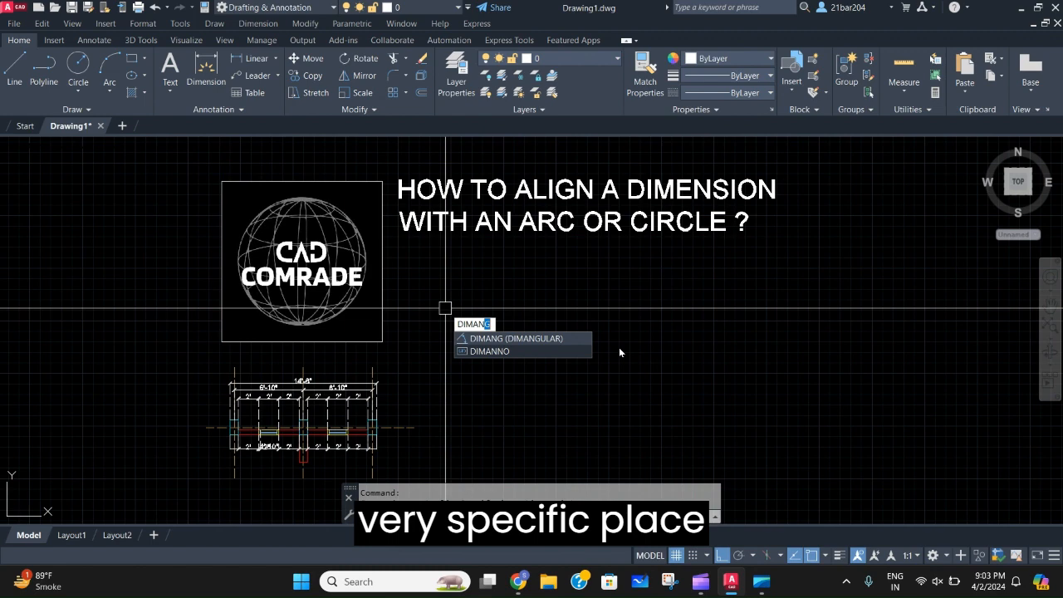
{"action": "left_click", "coordinate": [628, 351]}
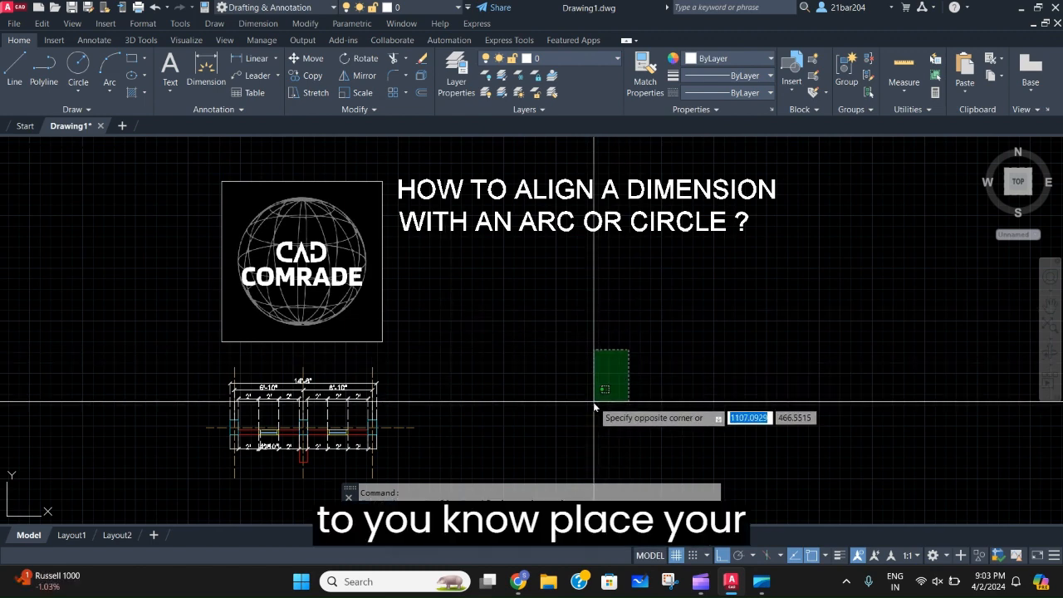
{"action": "left_click", "coordinate": [516, 402]}
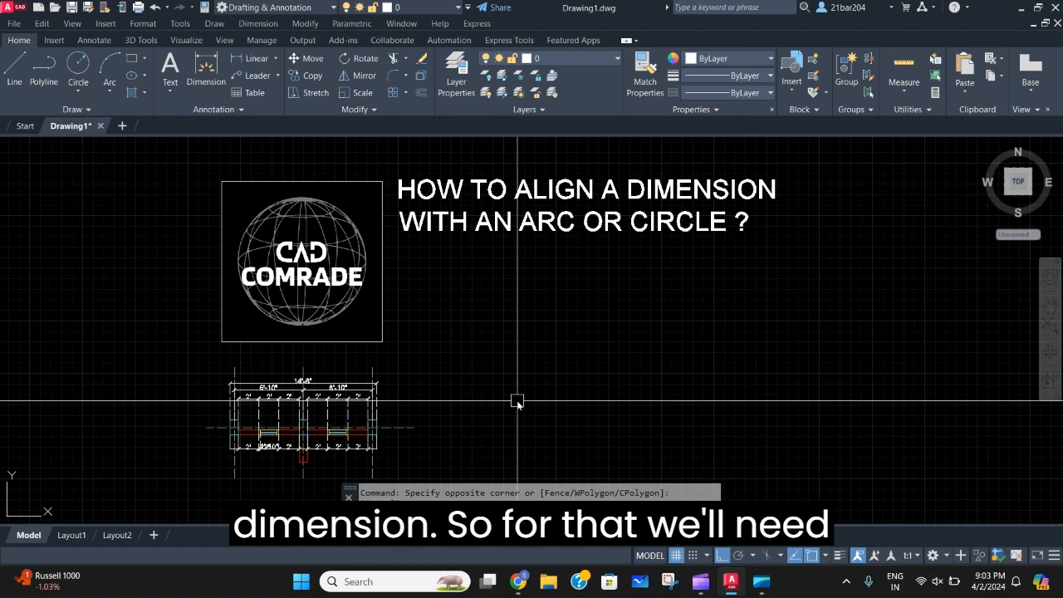
Draw a circle in the empty area below the title text, beside the logo.
{"action": "type", "text": "c"}
{"action": "key", "text": "Return"}
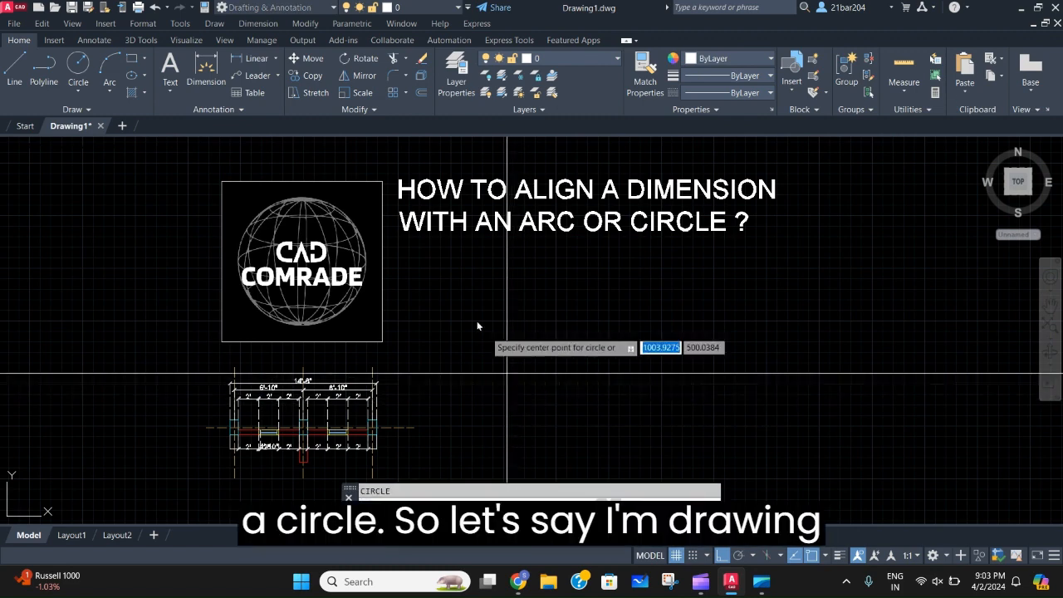
{"action": "left_click", "coordinate": [457, 306]}
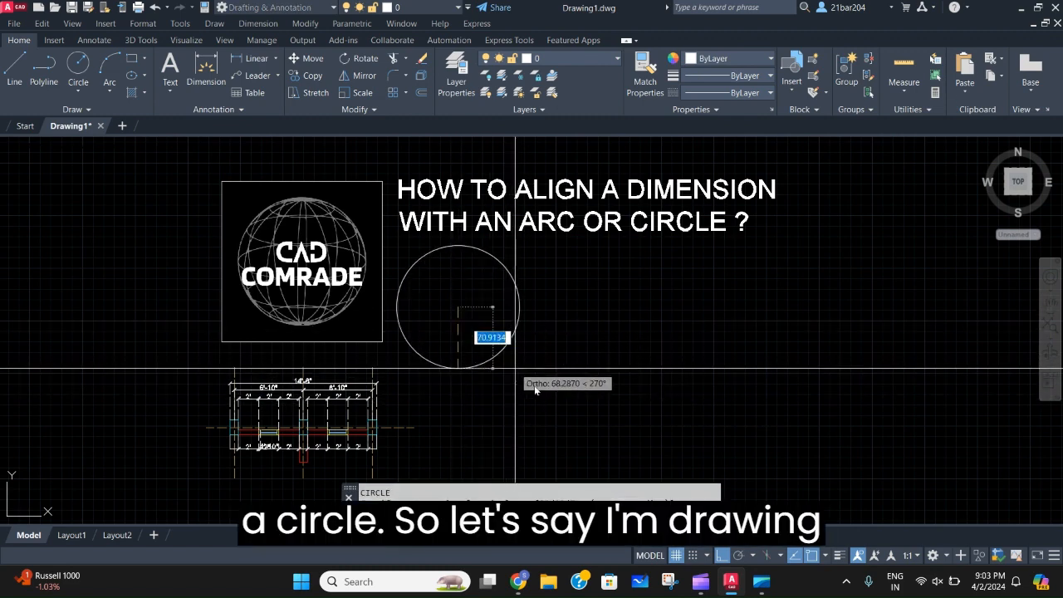
{"action": "left_click", "coordinate": [497, 356]}
Add an angular dimension (DIMANGULAR) to the circle between its lower-right edge and right quadrant, with the dimension arc inside the circle.
{"action": "scroll", "coordinate": [449, 323], "scroll_direction": "up", "scroll_amount": 4}
{"action": "type", "text": "DI"}
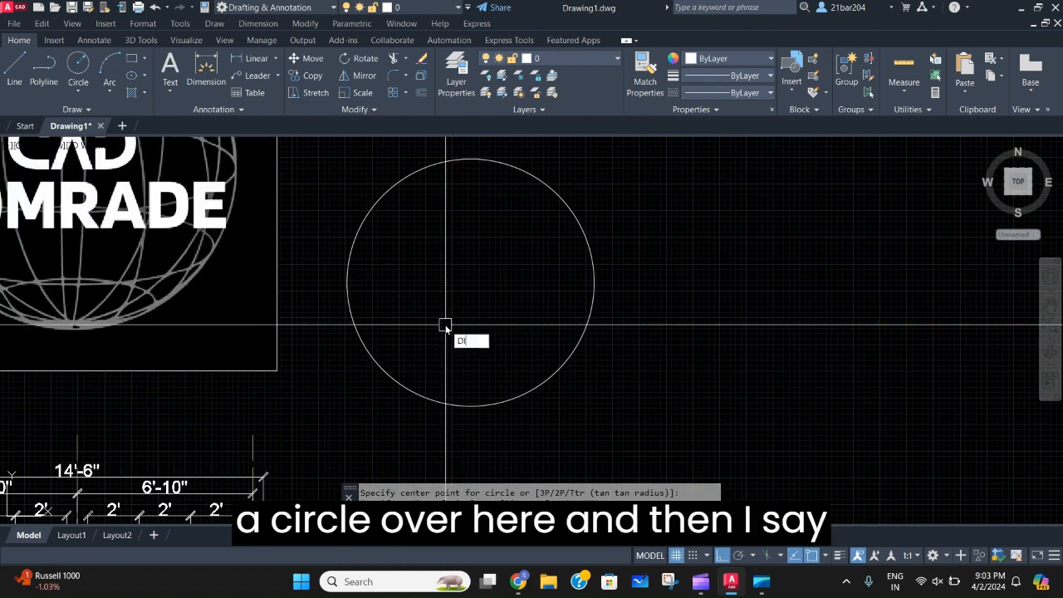
{"action": "type", "text": "M"}
{"action": "key", "text": "Down"}
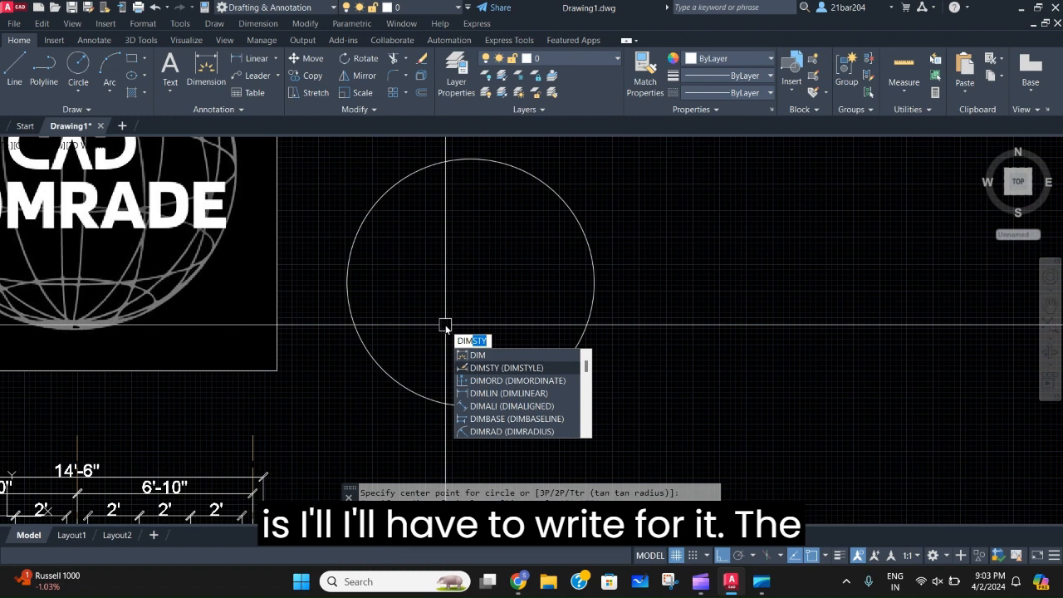
{"action": "type", "text": "A"}
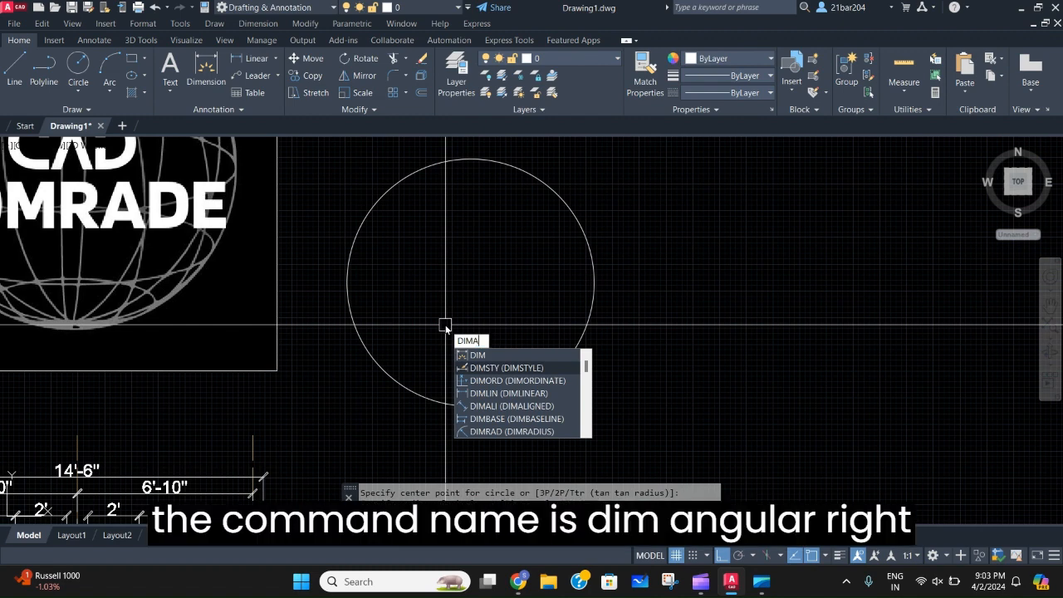
{"action": "type", "text": "NGU"}
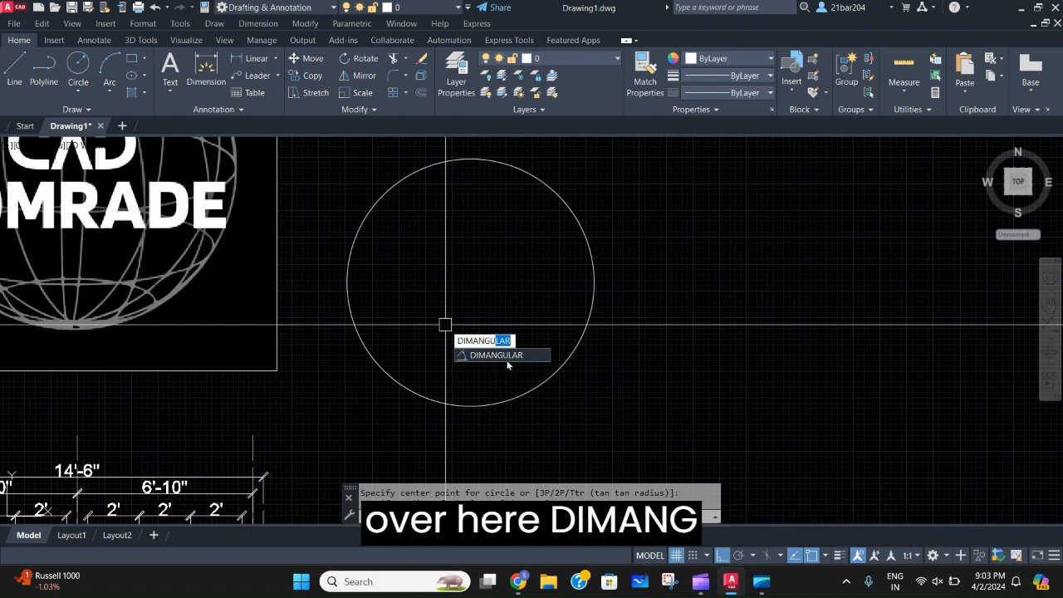
{"action": "key", "text": "Return"}
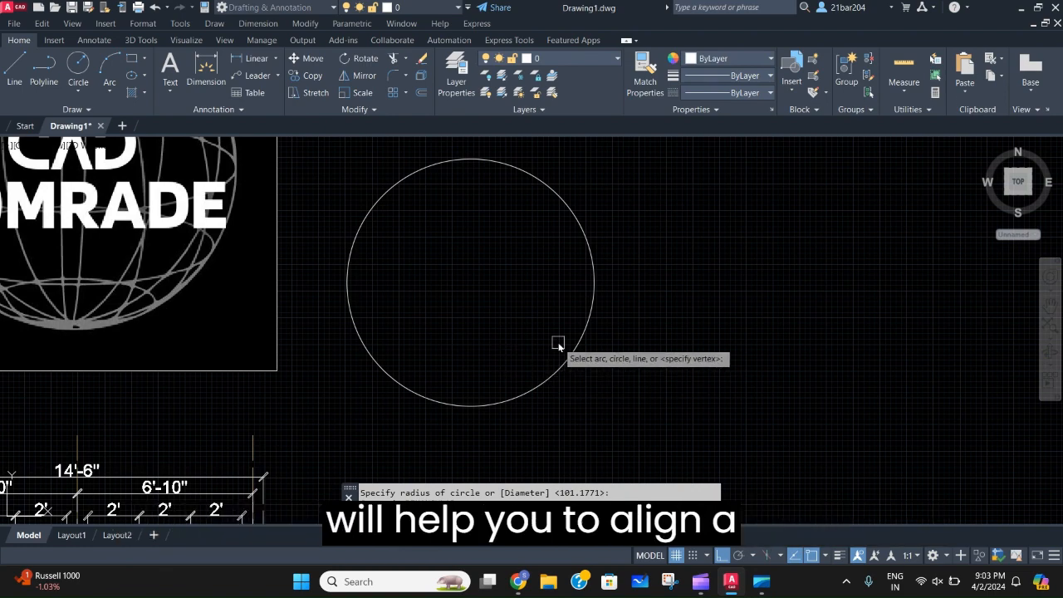
{"action": "scroll", "coordinate": [558, 343], "scroll_direction": "down", "scroll_amount": 2}
{"action": "middle_click_drag", "start_coordinate": [558, 343], "coordinate": [580, 382]}
{"action": "middle_click_drag", "start_coordinate": [639, 408], "coordinate": [605, 379]}
{"action": "scroll", "coordinate": [605, 379], "scroll_direction": "down", "scroll_amount": 2}
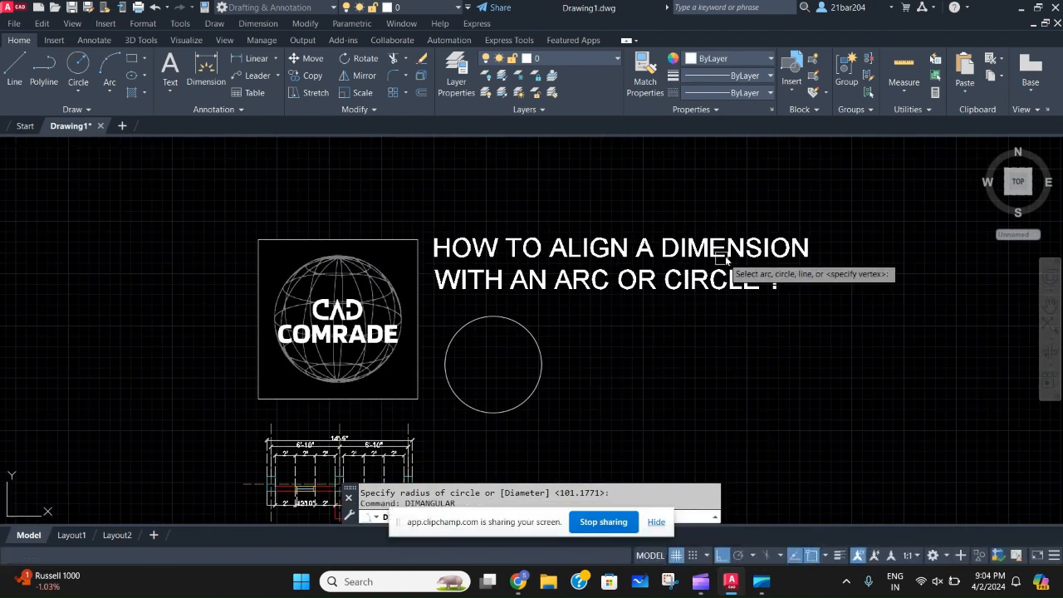
{"action": "scroll", "coordinate": [598, 382], "scroll_direction": "up", "scroll_amount": 3}
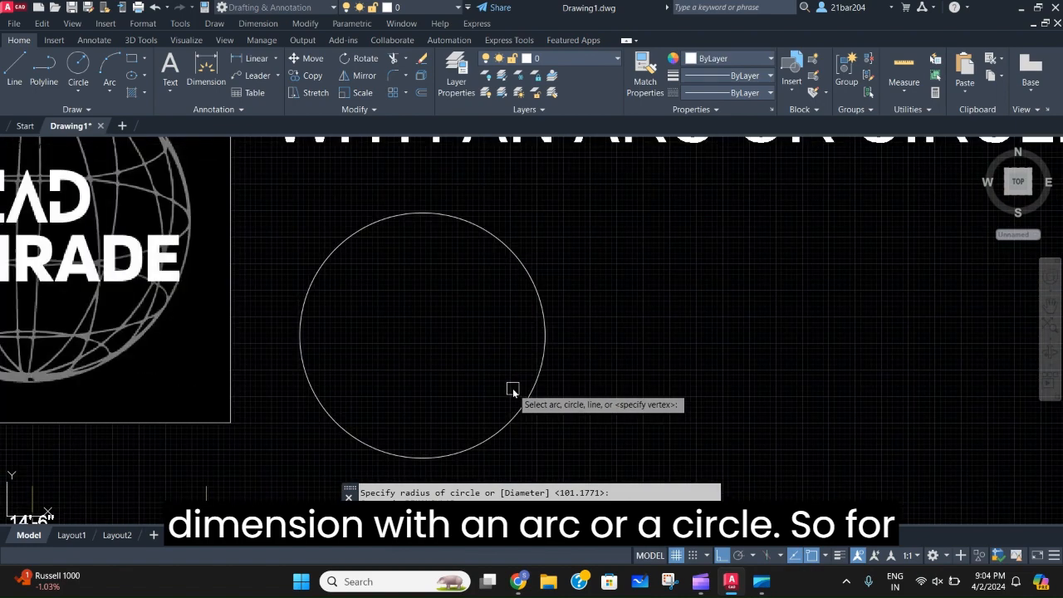
{"action": "middle_click_drag", "start_coordinate": [510, 387], "coordinate": [688, 384]}
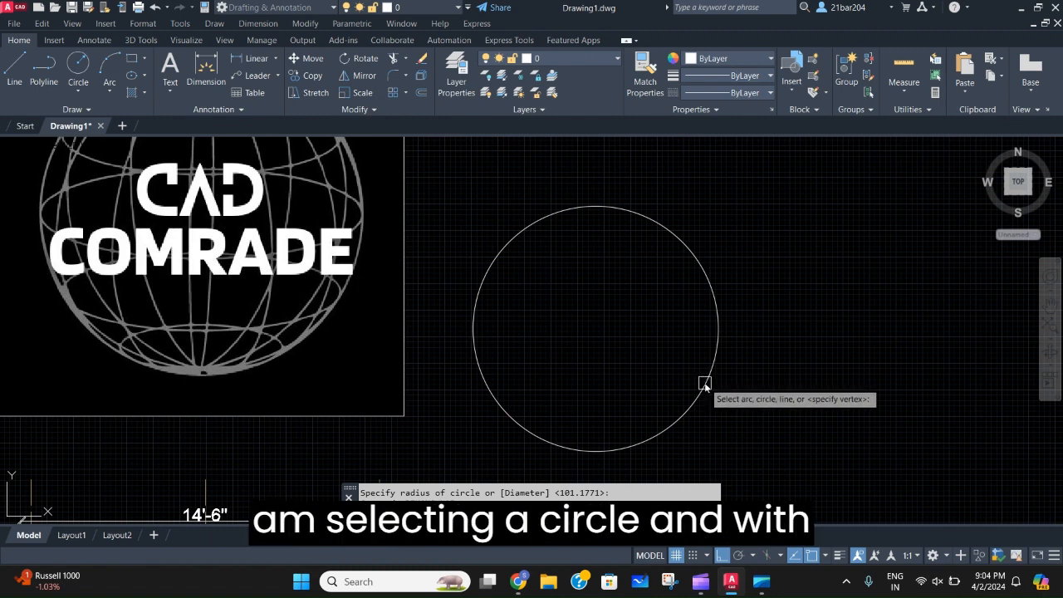
{"action": "left_click", "coordinate": [704, 383]}
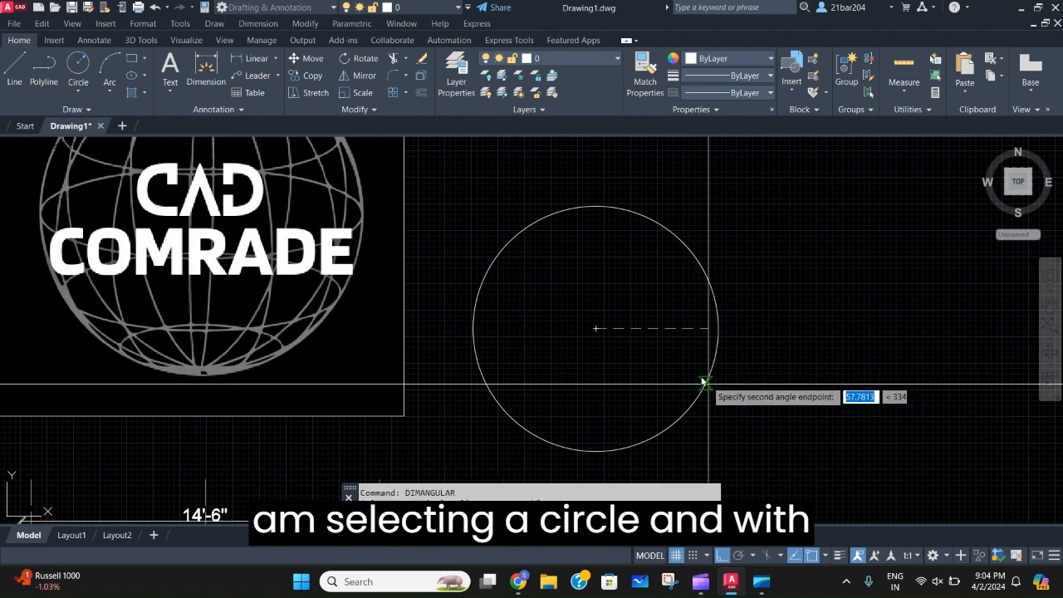
{"action": "left_click", "coordinate": [653, 363]}
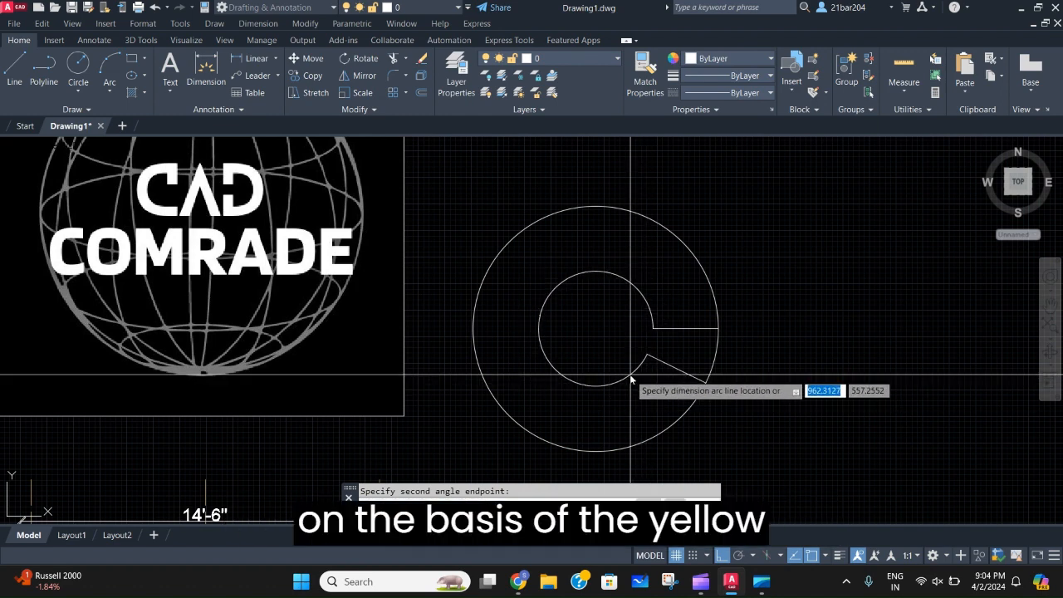
{"action": "key", "text": "Escape"}
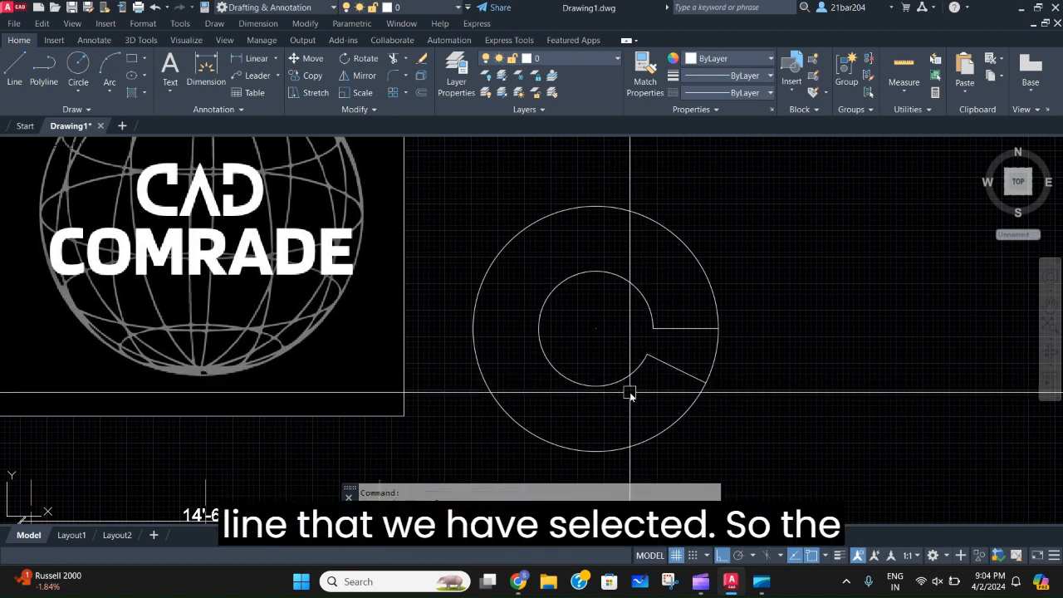
Select the angular dimension and examine the size and position of its text on the dimension arc.
{"action": "left_click", "coordinate": [630, 378]}
{"action": "left_click", "coordinate": [606, 374]}
{"action": "scroll", "coordinate": [593, 375], "scroll_direction": "up", "scroll_amount": 6}
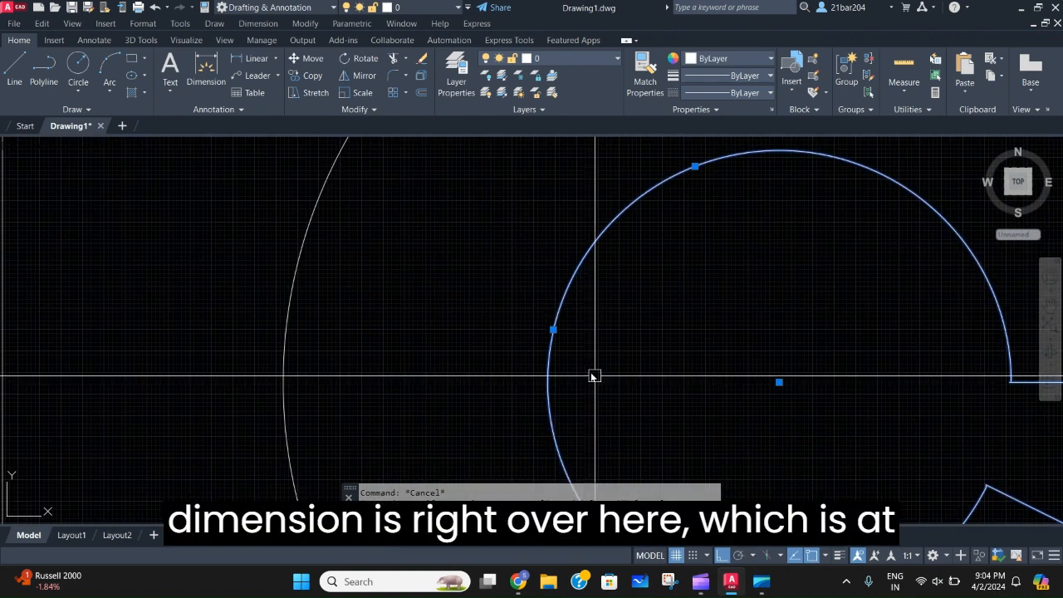
{"action": "scroll", "coordinate": [605, 320], "scroll_direction": "up", "scroll_amount": 8}
{"action": "scroll", "coordinate": [726, 320], "scroll_direction": "down", "scroll_amount": 15}
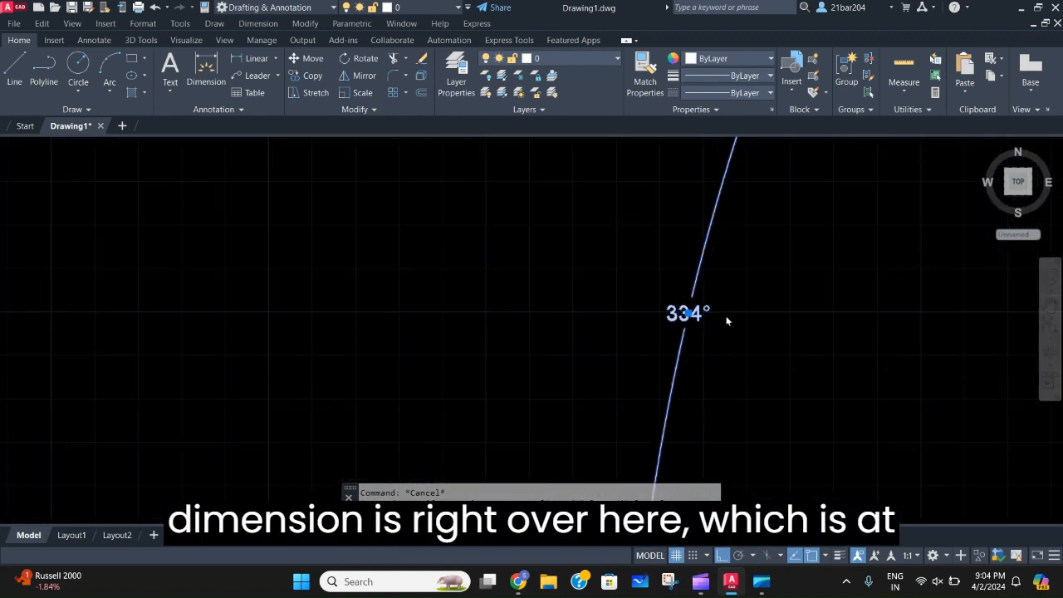
{"action": "scroll", "coordinate": [739, 315], "scroll_direction": "down", "scroll_amount": 4}
{"action": "scroll", "coordinate": [636, 332], "scroll_direction": "up", "scroll_amount": 6}
{"action": "scroll", "coordinate": [545, 332], "scroll_direction": "down", "scroll_amount": 4}
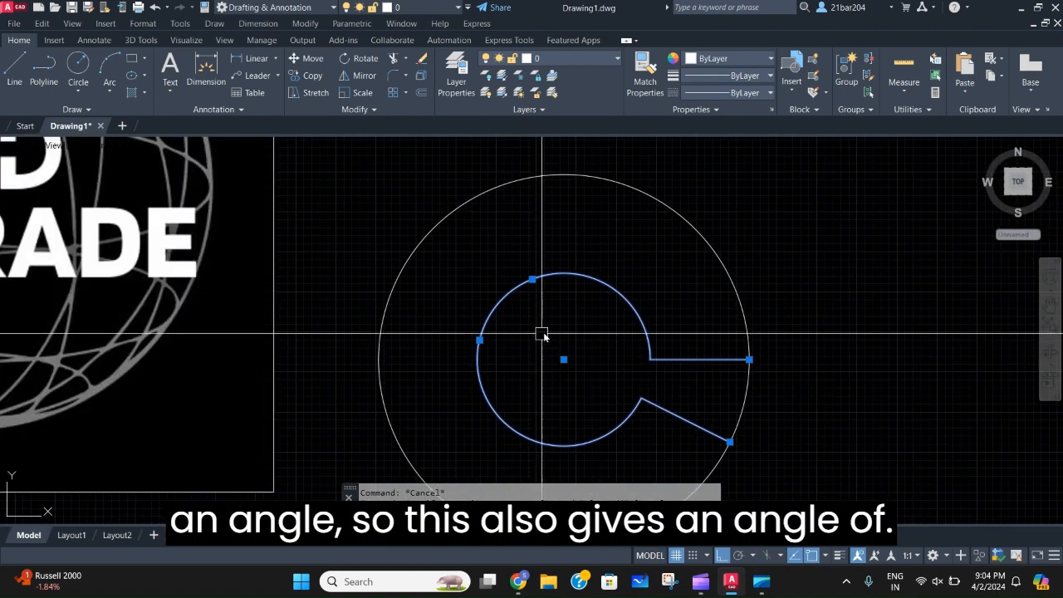
{"action": "scroll", "coordinate": [577, 338], "scroll_direction": "up", "scroll_amount": 4}
{"action": "scroll", "coordinate": [506, 386], "scroll_direction": "down", "scroll_amount": 2}
{"action": "scroll", "coordinate": [498, 384], "scroll_direction": "down", "scroll_amount": 2}
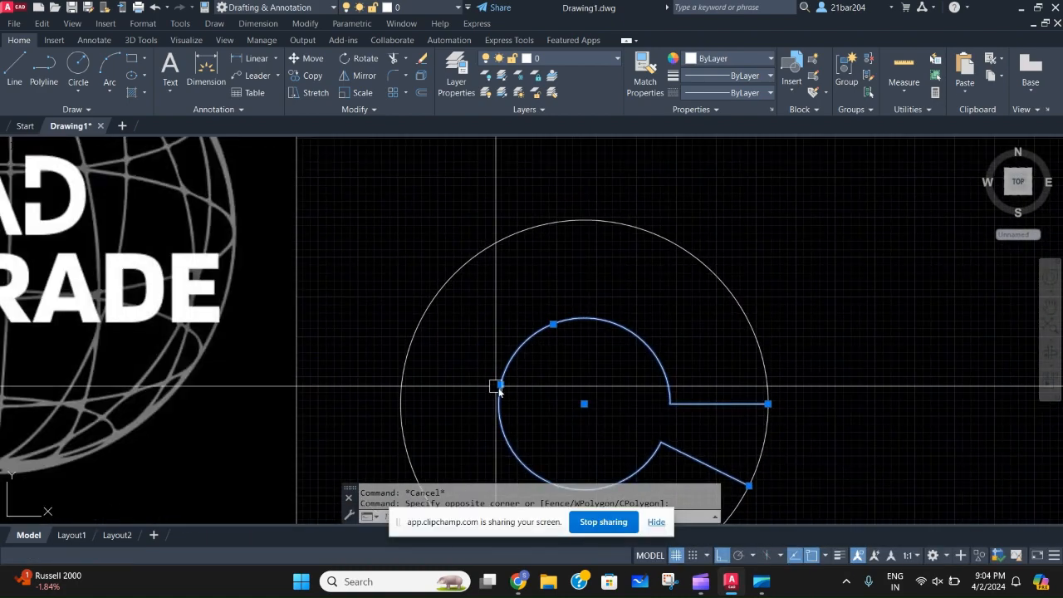
{"action": "scroll", "coordinate": [718, 403], "scroll_direction": "up", "scroll_amount": 2}
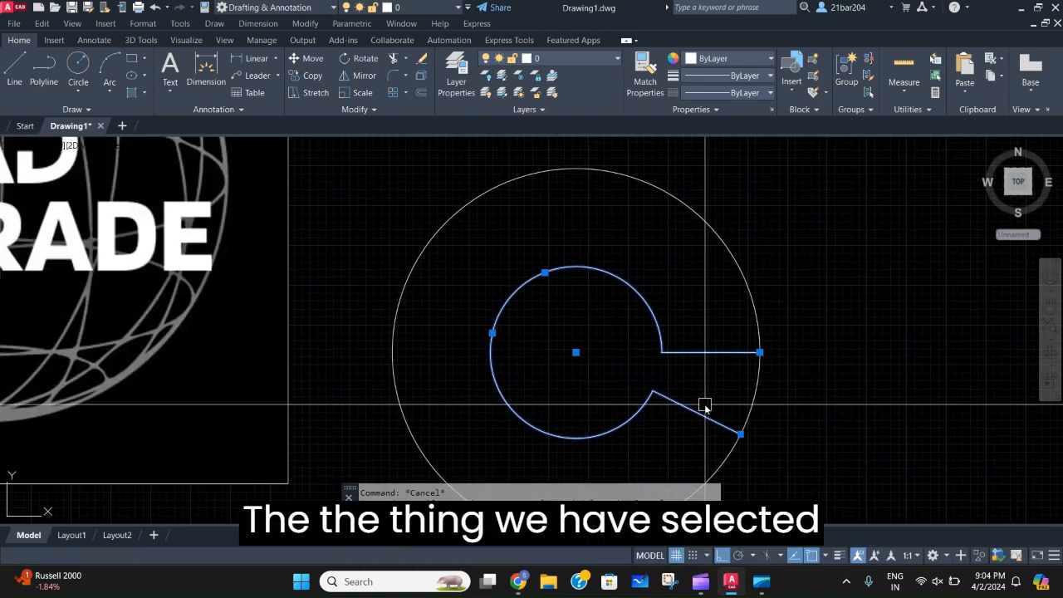
{"action": "scroll", "coordinate": [465, 307], "scroll_direction": "down", "scroll_amount": 3}
{"action": "scroll", "coordinate": [506, 311], "scroll_direction": "up", "scroll_amount": 6}
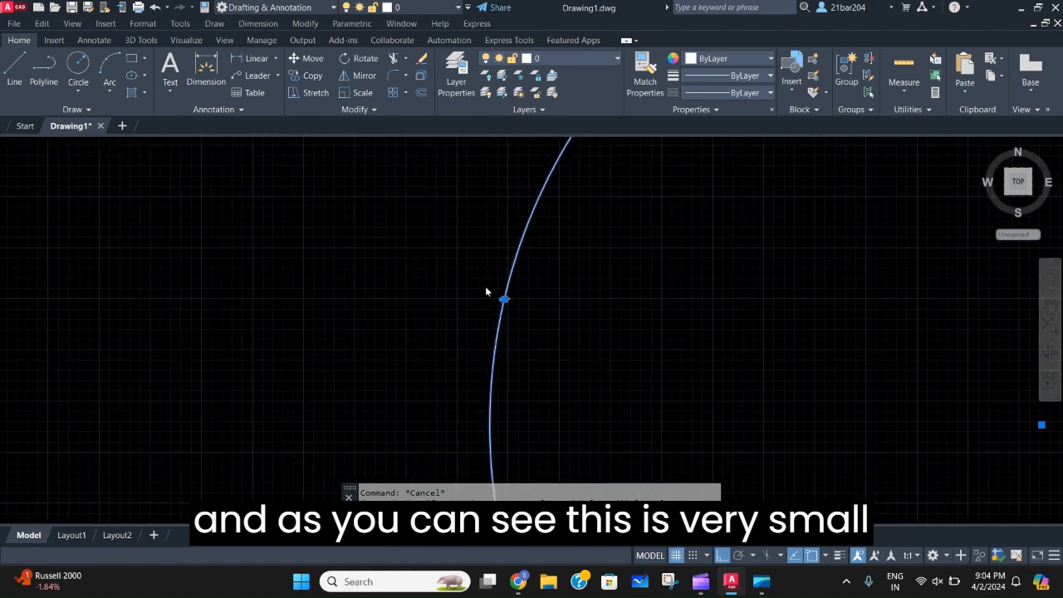
{"action": "scroll", "coordinate": [490, 291], "scroll_direction": "up", "scroll_amount": 5}
{"action": "scroll", "coordinate": [448, 249], "scroll_direction": "down", "scroll_amount": 5}
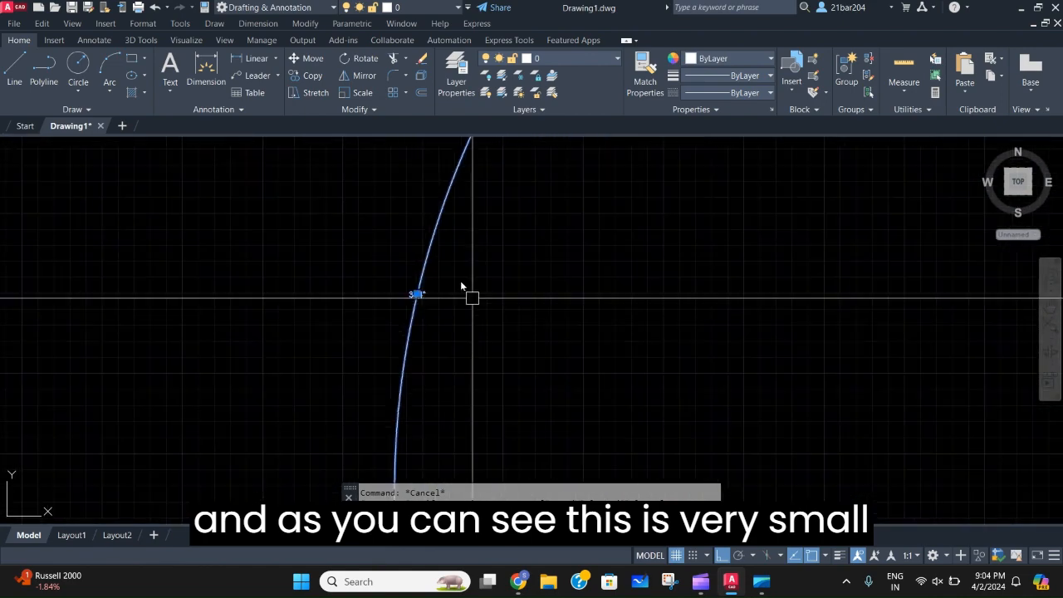
{"action": "scroll", "coordinate": [460, 284], "scroll_direction": "down", "scroll_amount": 6}
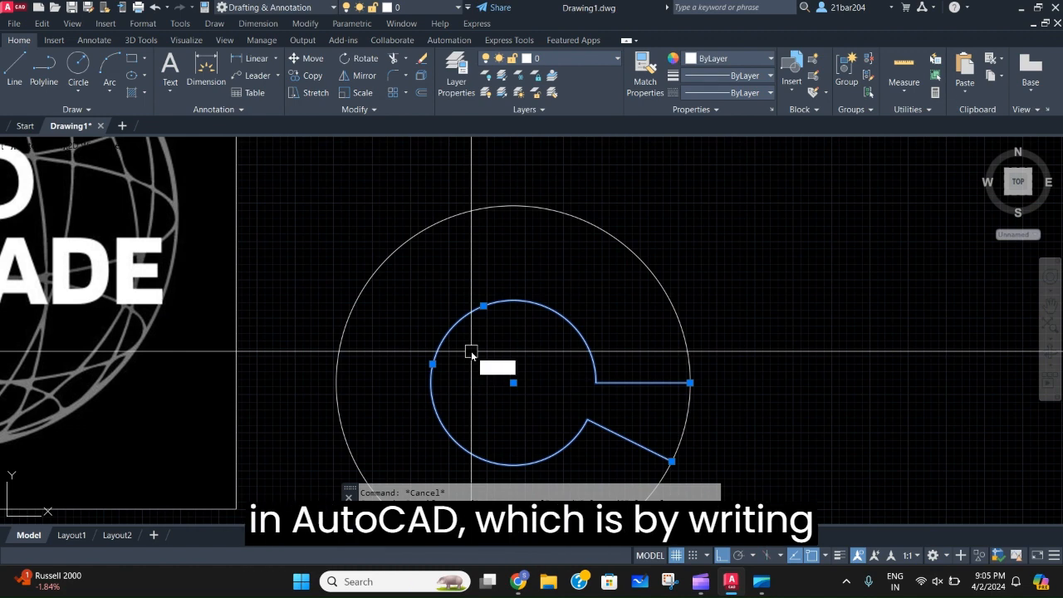
Set the selected angular dimension's text height to 10 in its properties, and deselect it.
{"action": "type", "text": "pr"}
{"action": "key", "text": "Return"}
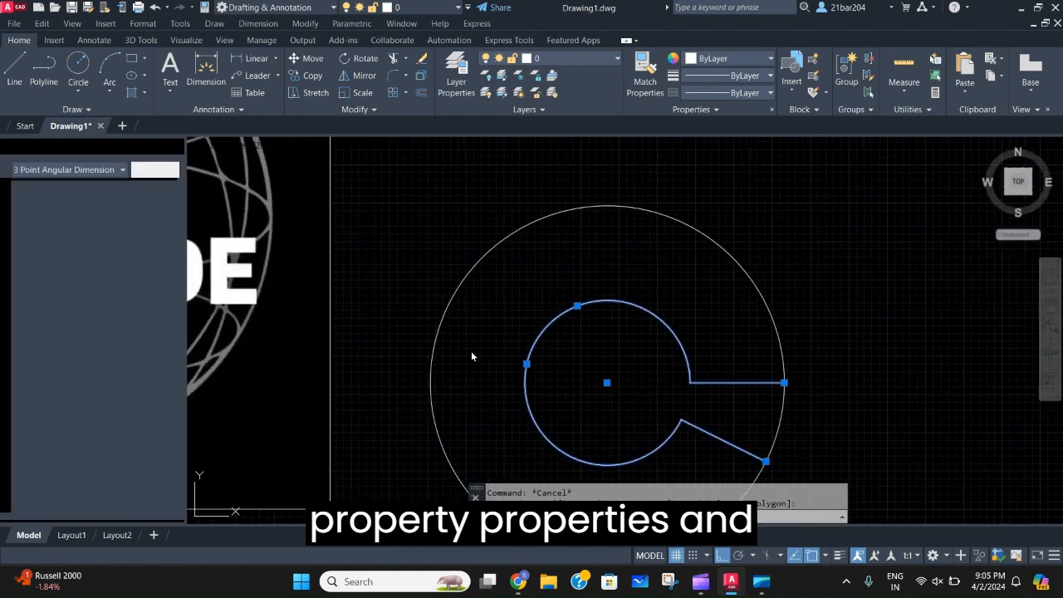
{"action": "scroll", "coordinate": [83, 266], "scroll_direction": "down", "scroll_amount": 5}
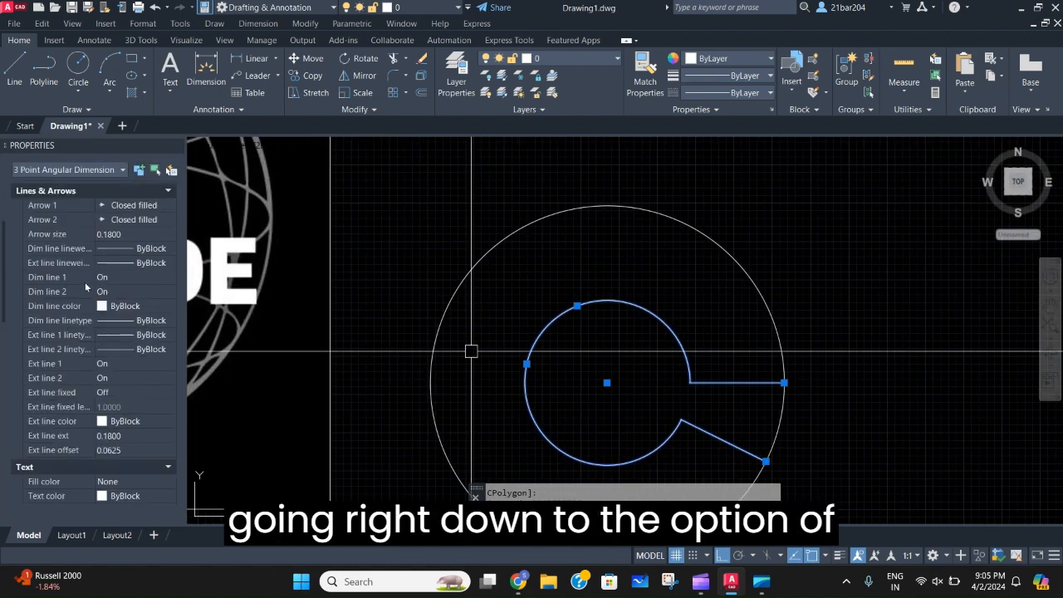
{"action": "scroll", "coordinate": [85, 285], "scroll_direction": "down", "scroll_amount": 5}
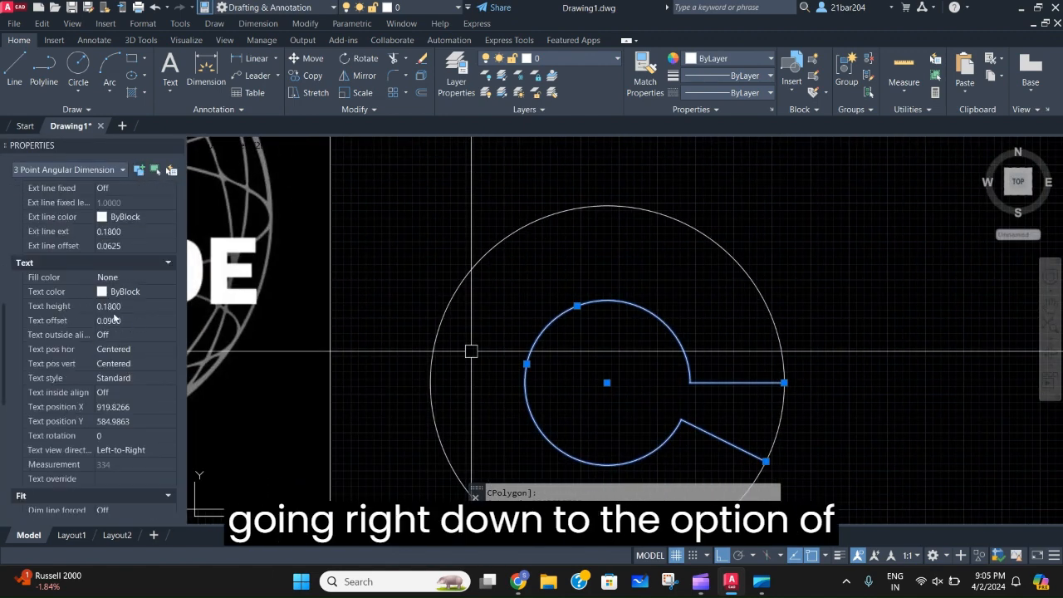
{"action": "left_click", "coordinate": [124, 306]}
{"action": "type", "text": "1"}
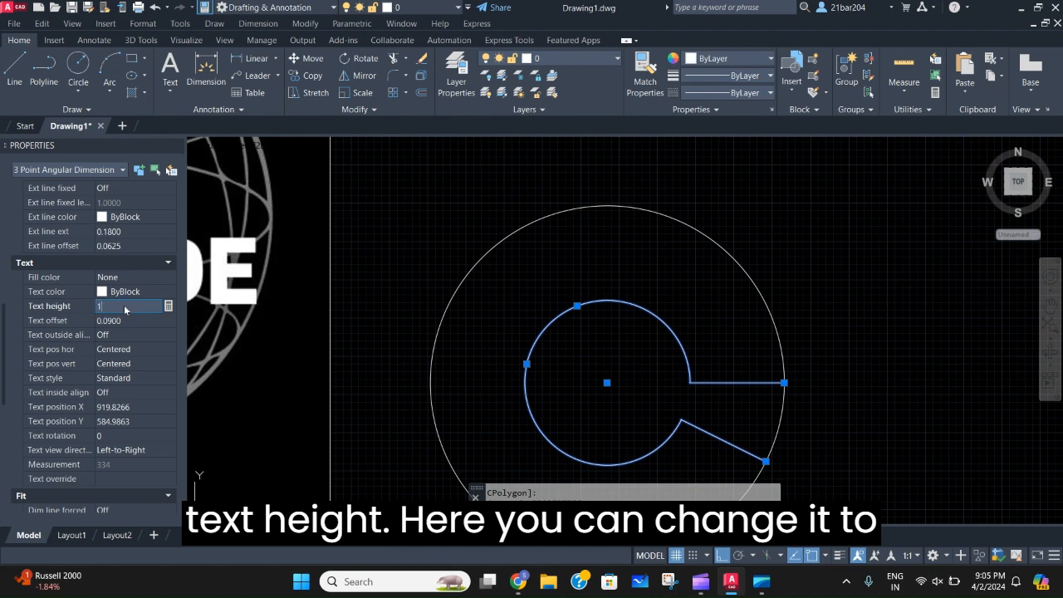
{"action": "type", "text": "0"}
{"action": "key", "text": "Tab"}
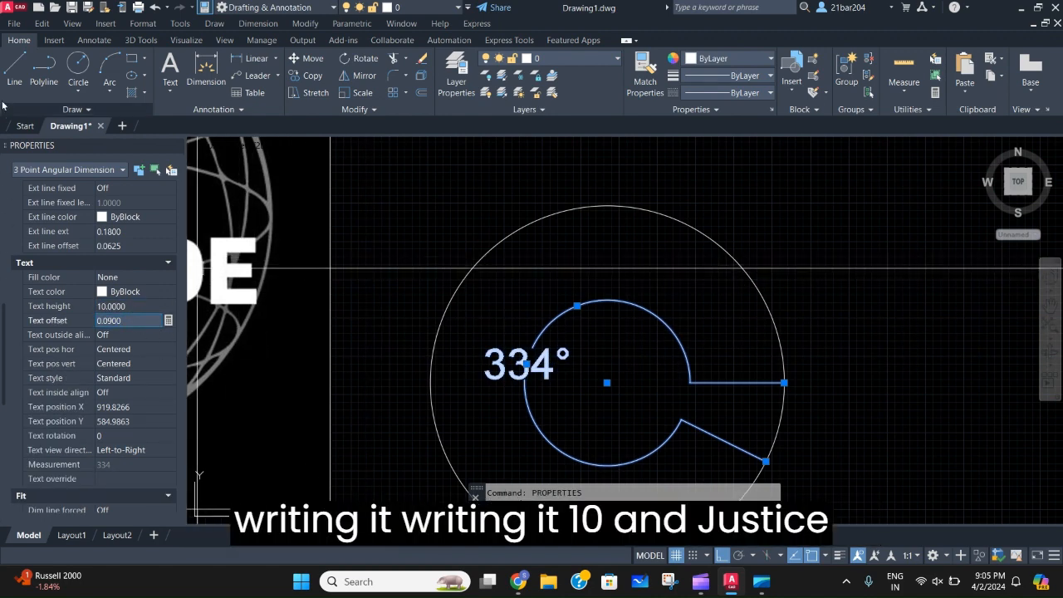
{"action": "left_click", "coordinate": [175, 145]}
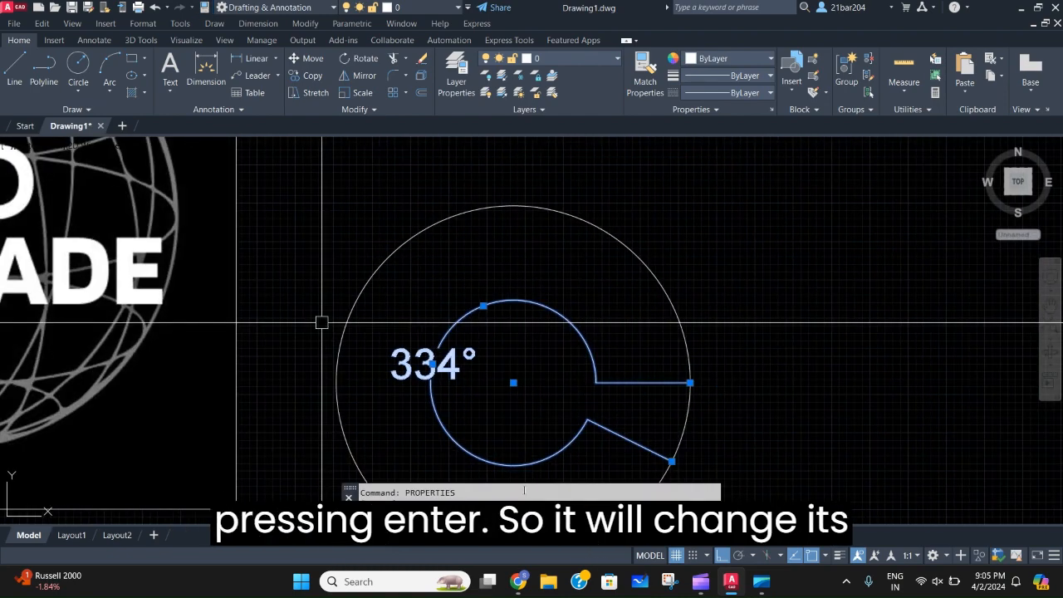
{"action": "key", "text": "Escape"}
{"action": "scroll", "coordinate": [472, 421], "scroll_direction": "down", "scroll_amount": 2}
{"action": "middle_click_drag", "start_coordinate": [478, 439], "coordinate": [462, 432]}
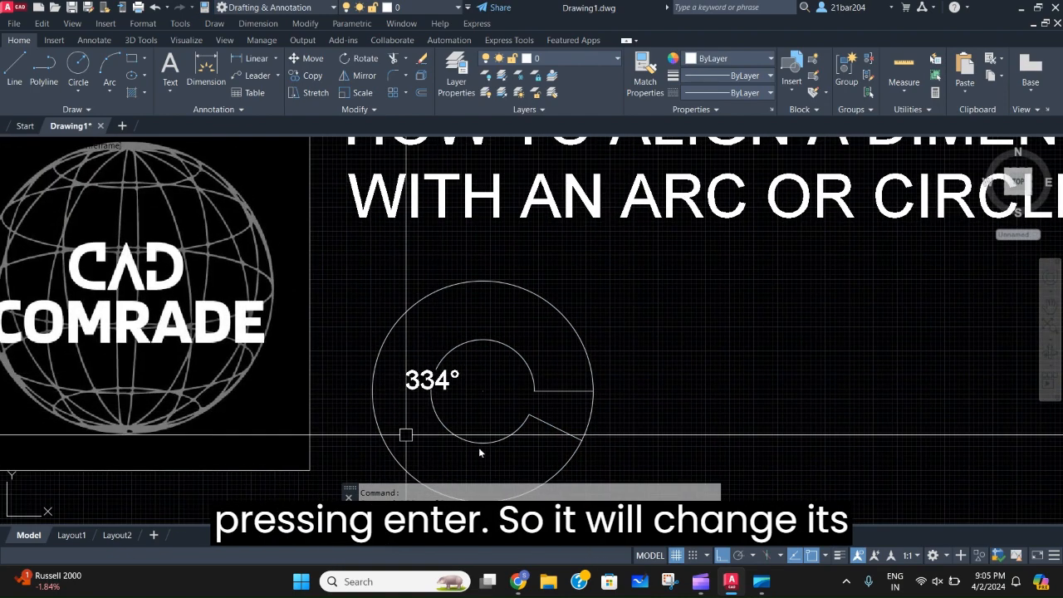
{"action": "scroll", "coordinate": [366, 398], "scroll_direction": "down", "scroll_amount": 3}
{"action": "scroll", "coordinate": [359, 434], "scroll_direction": "up", "scroll_amount": 3}
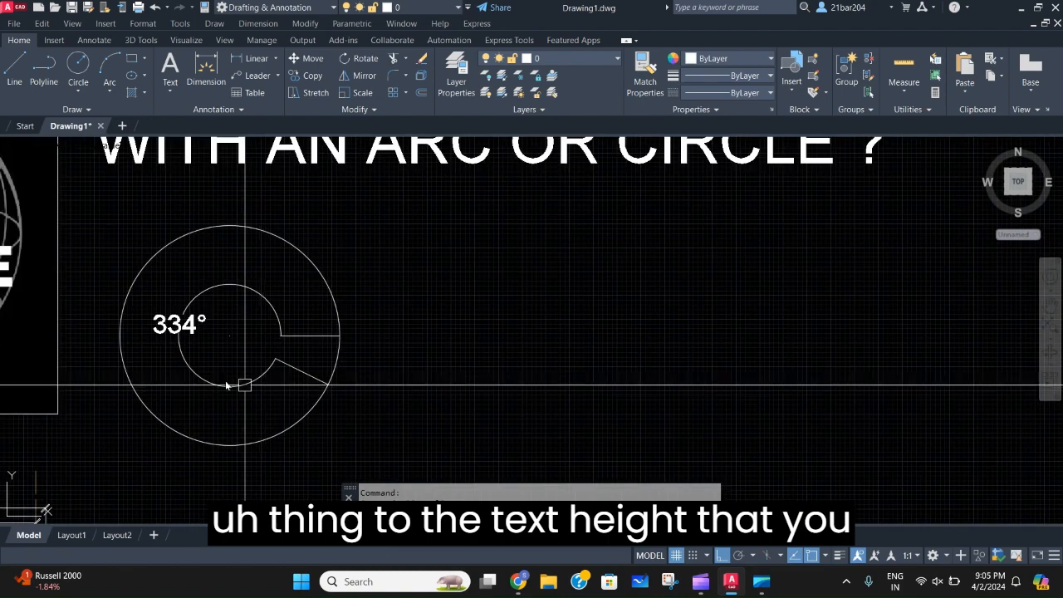
{"action": "scroll", "coordinate": [441, 422], "scroll_direction": "down", "scroll_amount": 4}
{"action": "scroll", "coordinate": [370, 373], "scroll_direction": "up", "scroll_amount": 2}
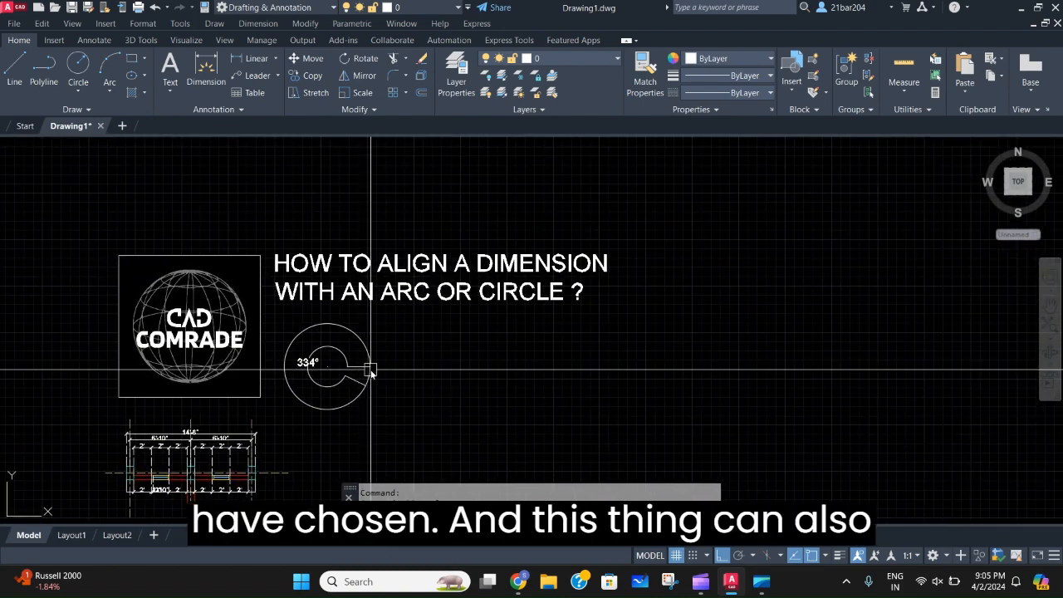
Draw a three-point arc beside the circle, opening toward the upper left, in the empty area below the title text.
{"action": "scroll", "coordinate": [374, 372], "scroll_direction": "up", "scroll_amount": 2}
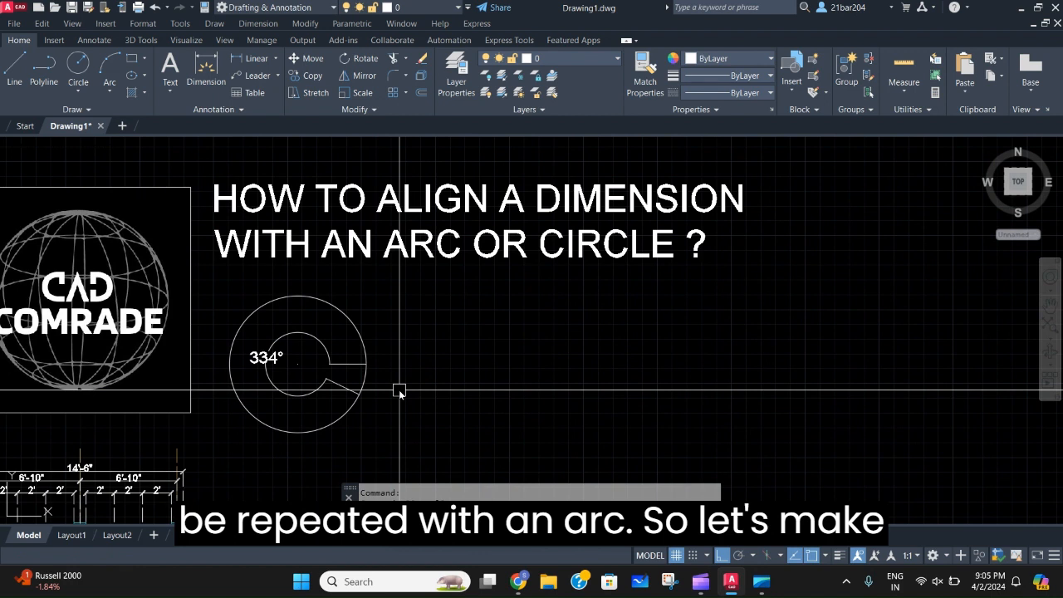
{"action": "type", "text": "ARC"}
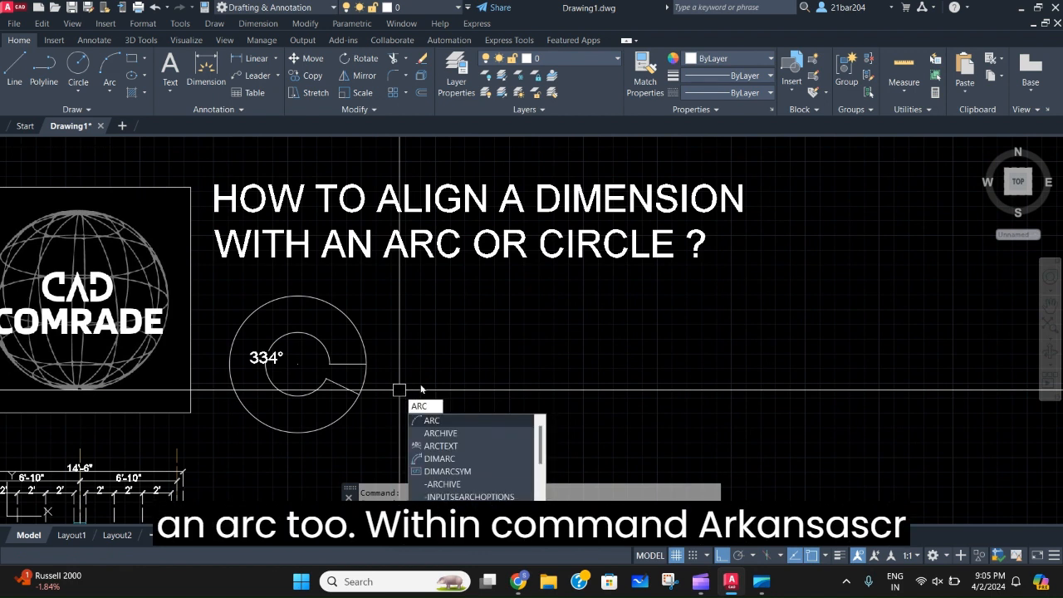
{"action": "key", "text": "Return"}
{"action": "left_click", "coordinate": [425, 421]}
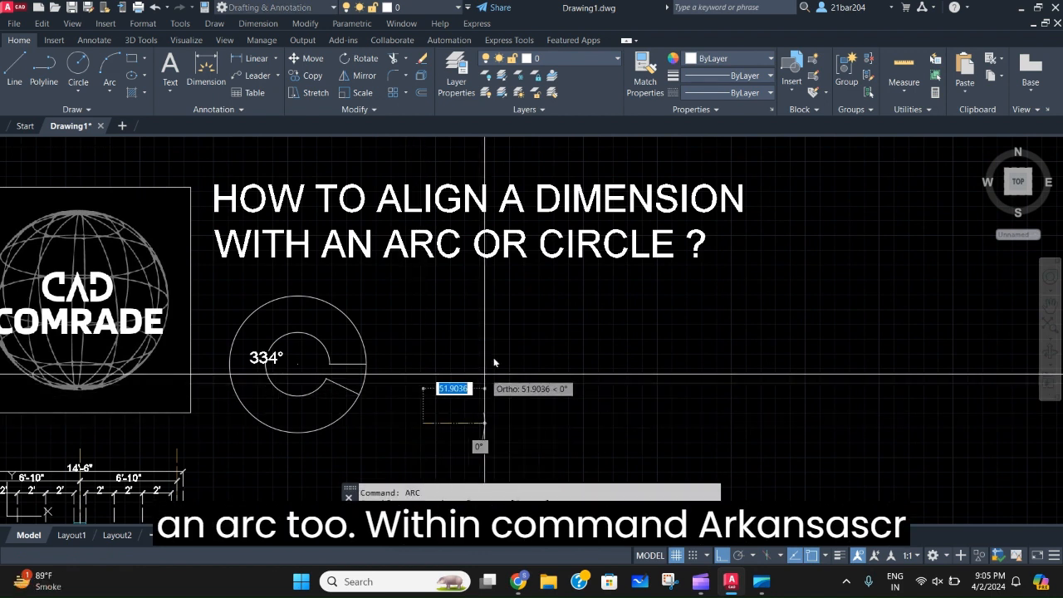
{"action": "left_click", "coordinate": [554, 316]}
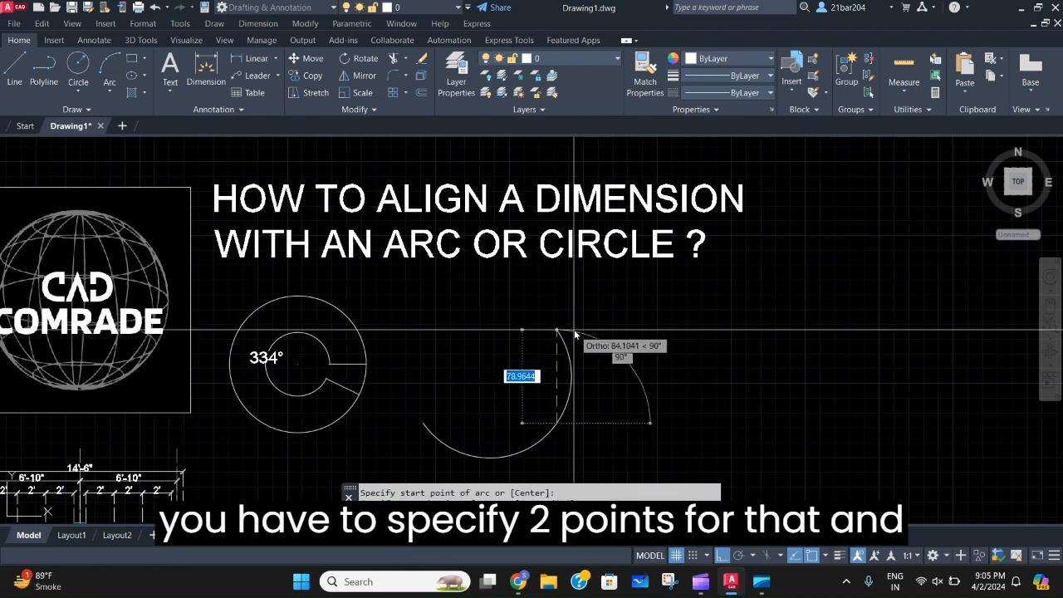
{"action": "left_click", "coordinate": [553, 311]}
{"action": "scroll", "coordinate": [540, 359], "scroll_direction": "down", "scroll_amount": 2}
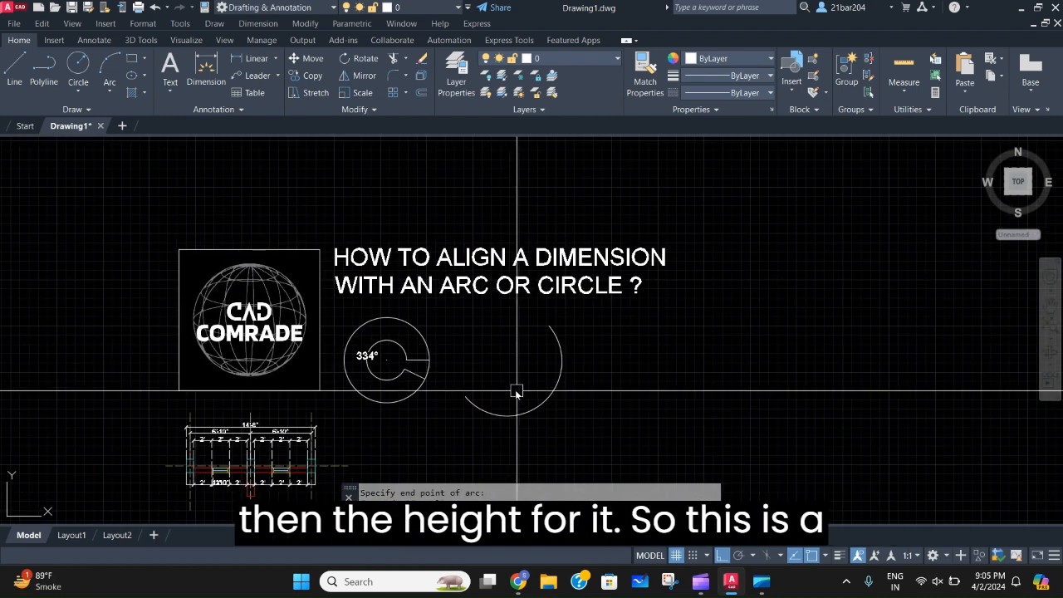
{"action": "scroll", "coordinate": [567, 384], "scroll_direction": "up", "scroll_amount": 2}
{"action": "left_click", "coordinate": [594, 403]}
{"action": "left_click", "coordinate": [513, 355]}
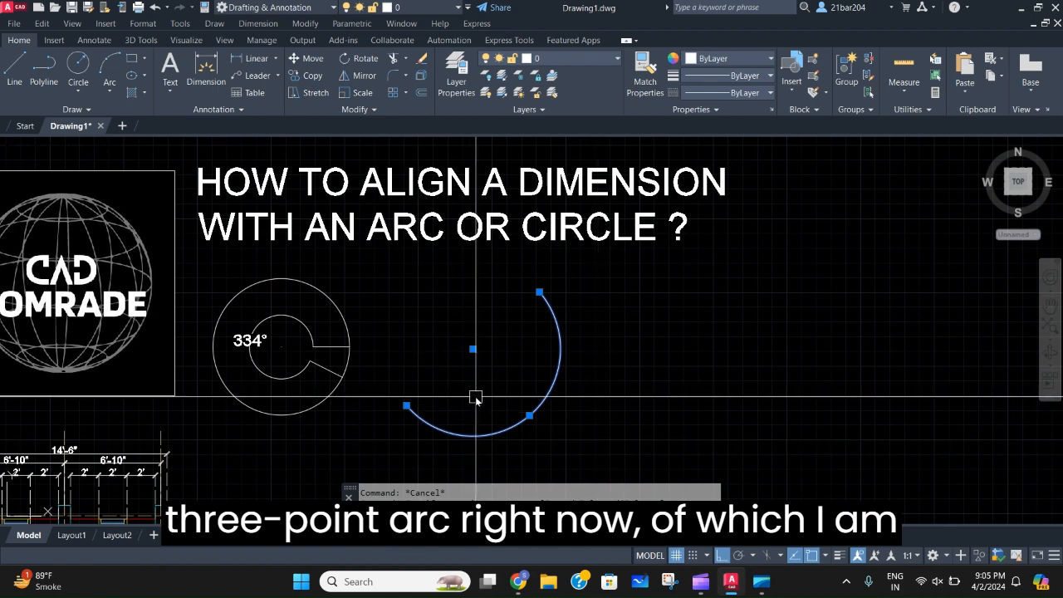
{"action": "key", "text": "Escape"}
Add an angular dimension (DIMANGULAR) to the arc with its dimension line inside the arc, and inspect its text size.
{"action": "mouse_move", "coordinate": [473, 399]}
{"action": "middle_mouse_down"}
{"action": "mouse_move", "coordinate": [490, 407]}
{"action": "mouse_move", "coordinate": [491, 376]}
{"action": "middle_mouse_up"}
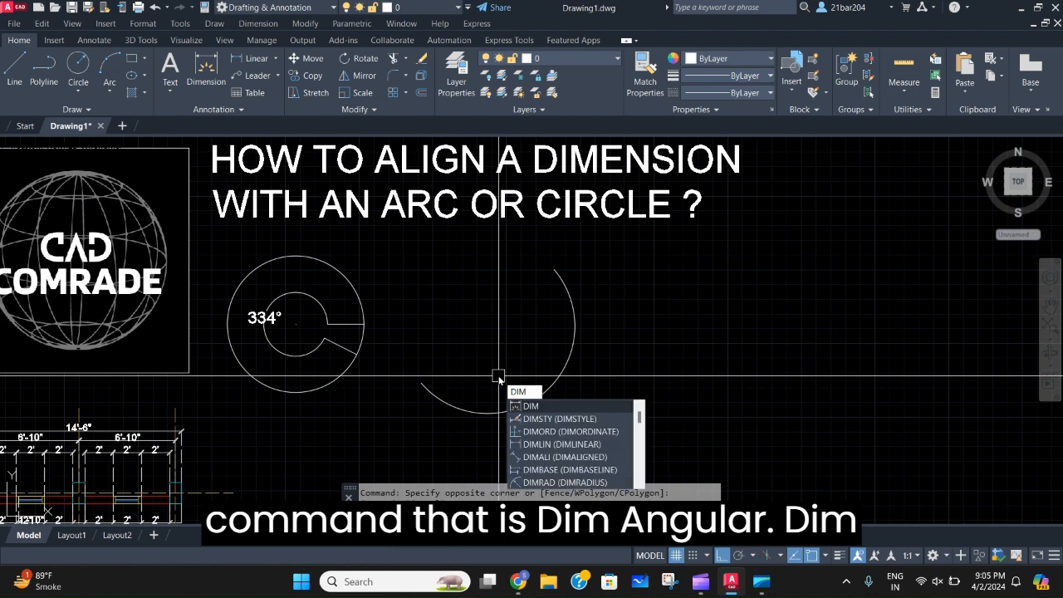
{"action": "type", "text": "ANGULAR"}
{"action": "key", "text": "Return"}
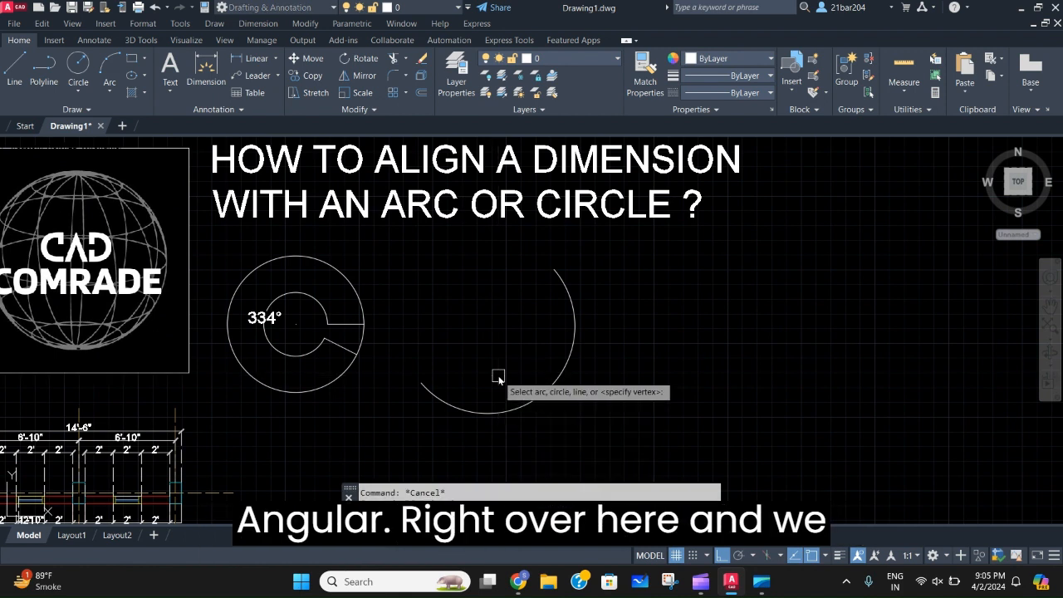
{"action": "left_click", "coordinate": [531, 400]}
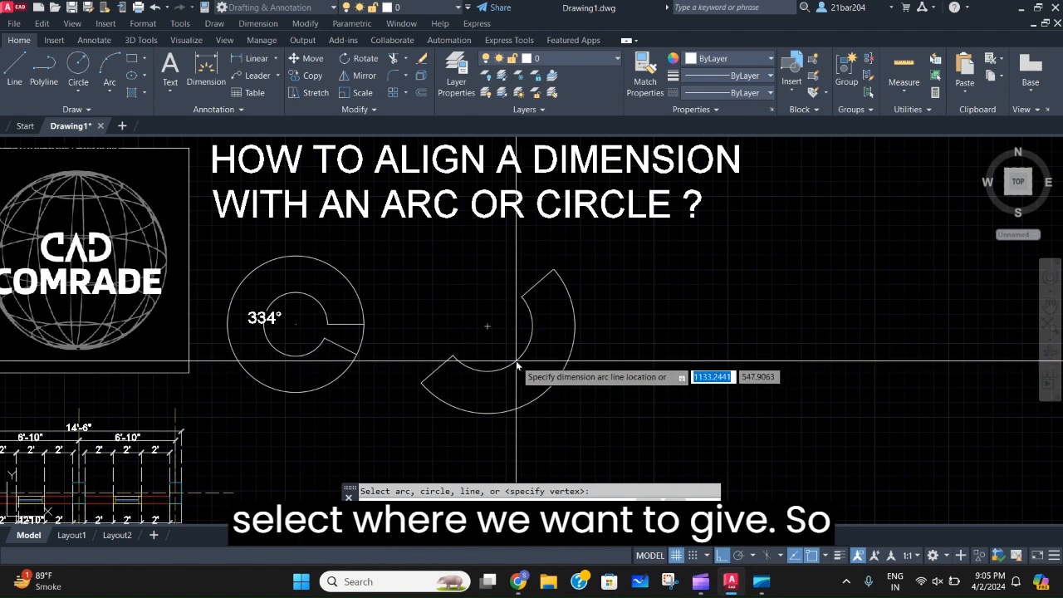
{"action": "scroll", "coordinate": [507, 362], "scroll_direction": "up", "scroll_amount": 2}
{"action": "scroll", "coordinate": [547, 398], "scroll_direction": "down", "scroll_amount": 1}
{"action": "left_click", "coordinate": [536, 381]}
{"action": "scroll", "coordinate": [542, 396], "scroll_direction": "up", "scroll_amount": 5}
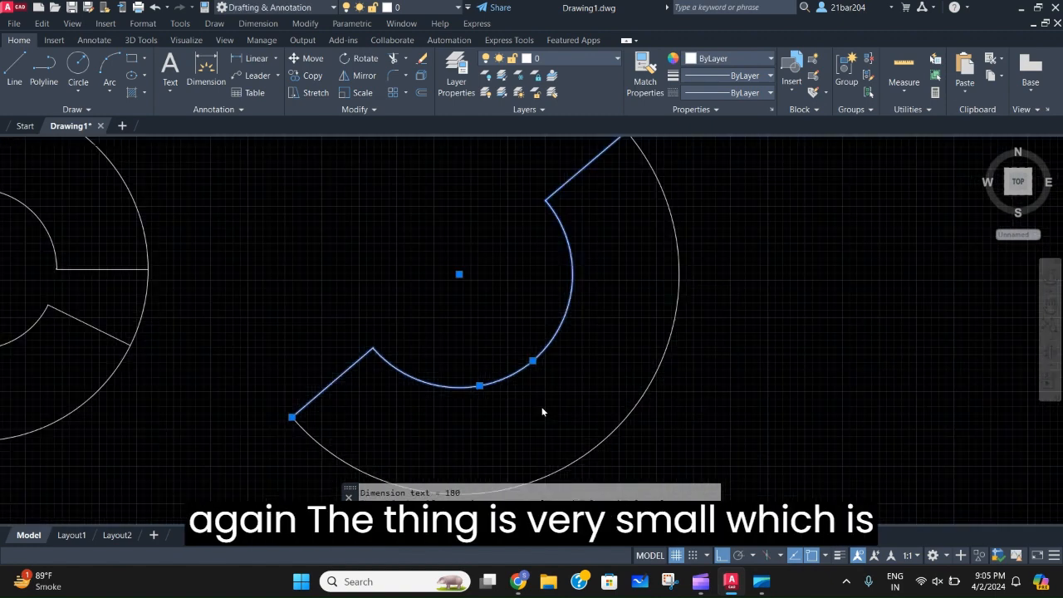
{"action": "scroll", "coordinate": [473, 243], "scroll_direction": "down", "scroll_amount": 10}
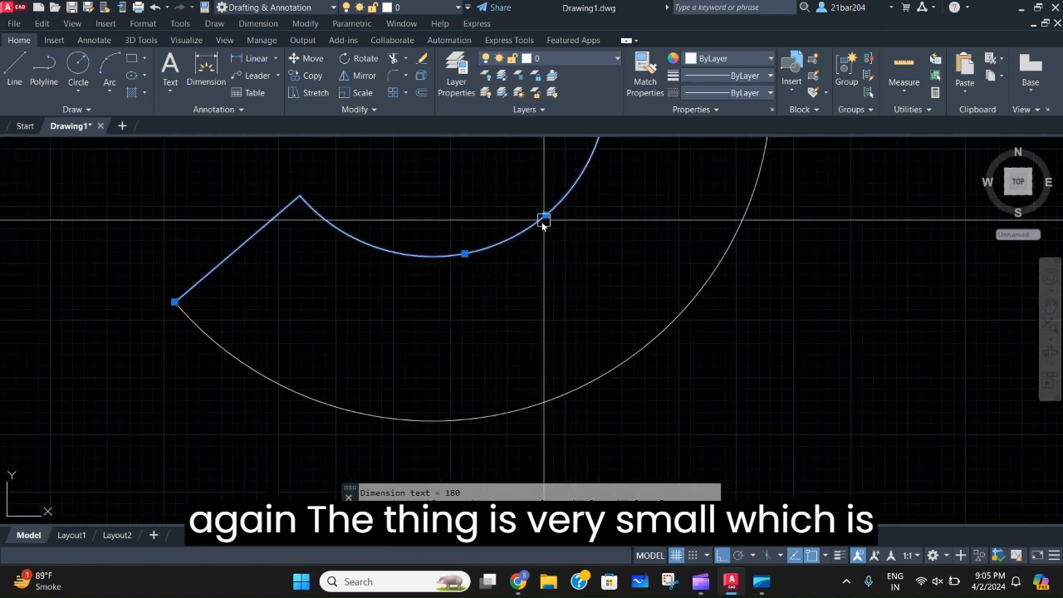
{"action": "middle_click_drag", "start_coordinate": [542, 363], "coordinate": [556, 406]}
{"action": "key", "text": "Escape"}
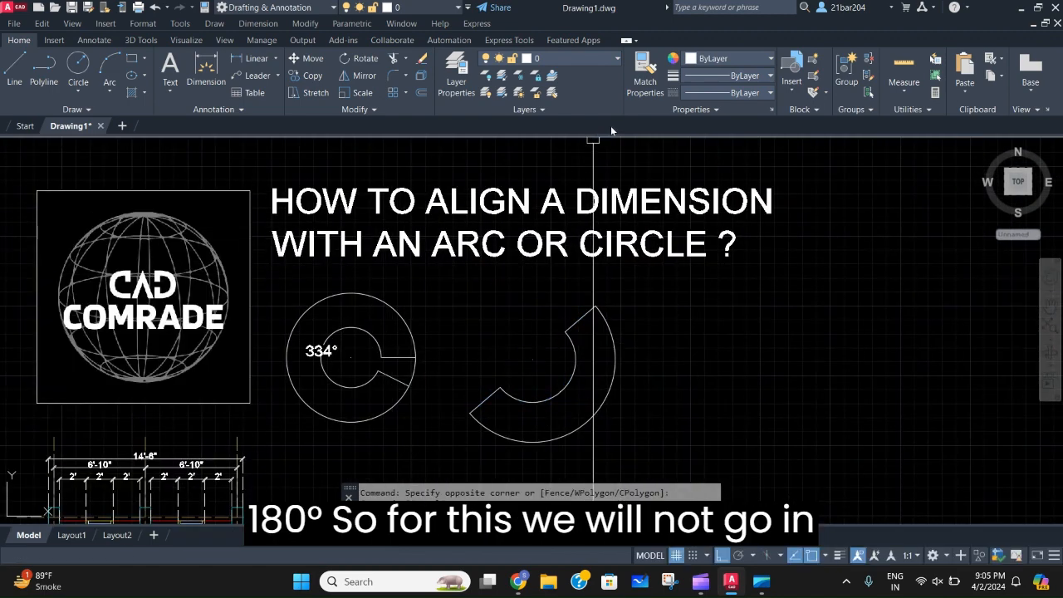
Start Match Properties with the circle's angular dimension as the source object.
{"action": "scroll", "coordinate": [566, 419], "scroll_direction": "up", "scroll_amount": 2}
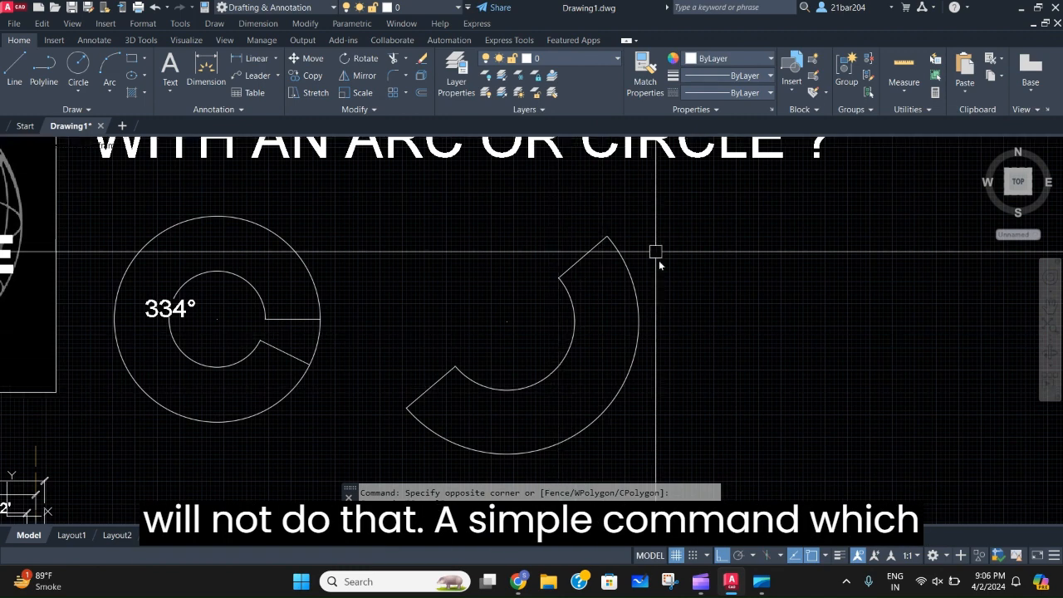
{"action": "left_click", "coordinate": [635, 82]}
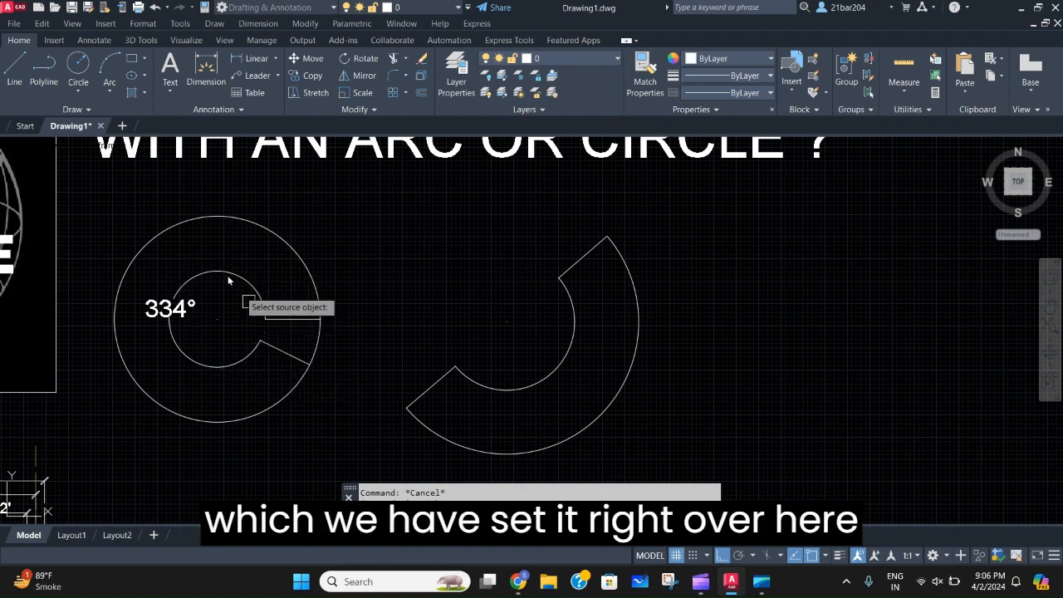
{"action": "scroll", "coordinate": [200, 338], "scroll_direction": "down", "scroll_amount": 4}
{"action": "middle_click_drag", "start_coordinate": [167, 376], "coordinate": [455, 391]}
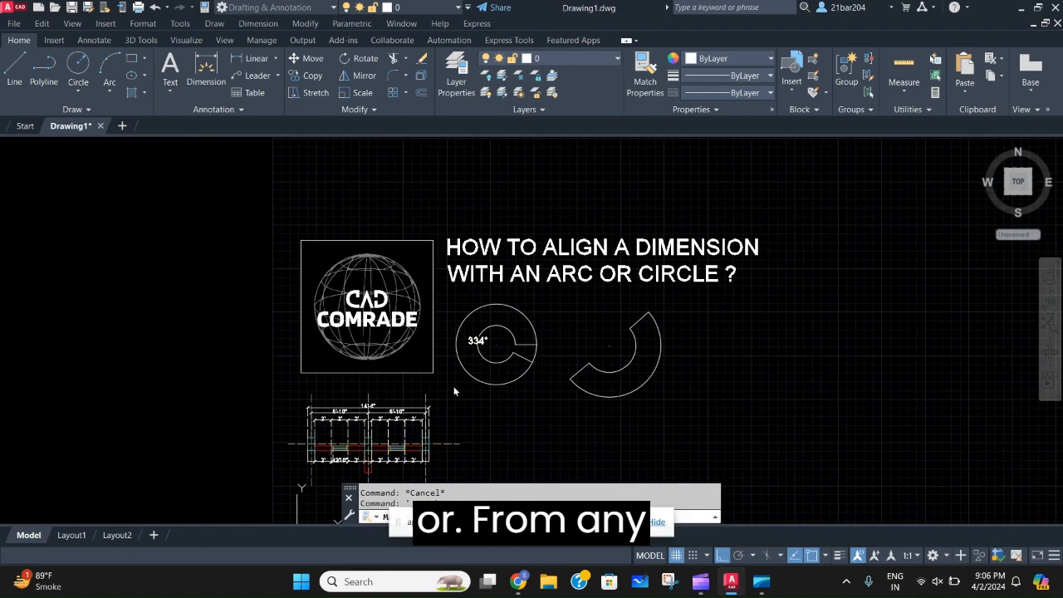
{"action": "scroll", "coordinate": [382, 414], "scroll_direction": "up", "scroll_amount": 6}
{"action": "middle_click_drag", "start_coordinate": [465, 442], "coordinate": [29, 150]}
{"action": "scroll", "coordinate": [92, 162], "scroll_direction": "down", "scroll_amount": 4}
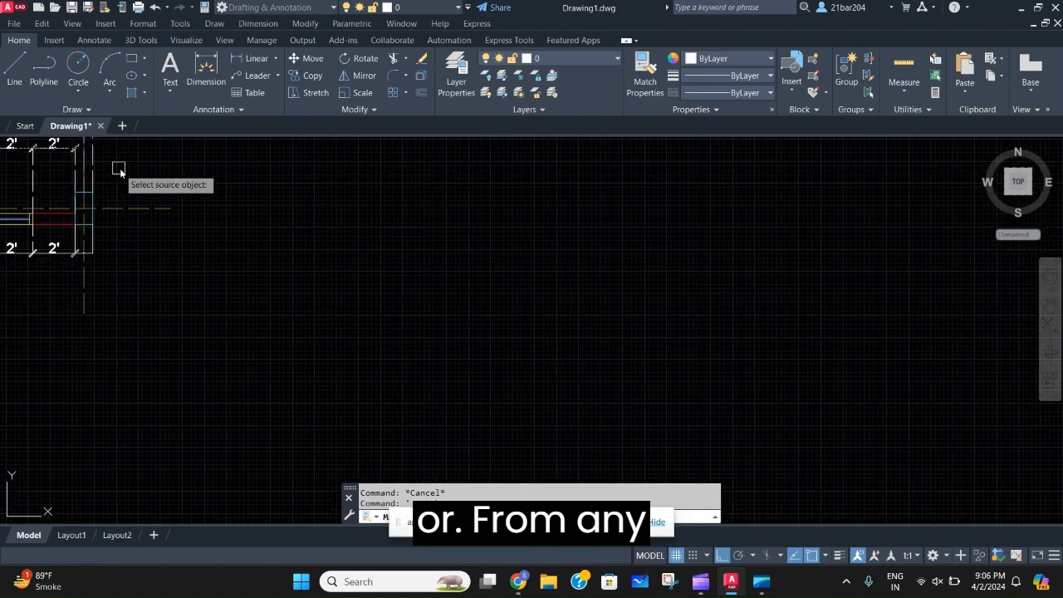
{"action": "mouse_move", "coordinate": [141, 190]}
{"action": "middle_mouse_down"}
{"action": "mouse_move", "coordinate": [259, 334]}
{"action": "mouse_move", "coordinate": [448, 494]}
{"action": "middle_mouse_up"}
{"action": "scroll", "coordinate": [365, 466], "scroll_direction": "up", "scroll_amount": 2}
{"action": "scroll", "coordinate": [366, 469], "scroll_direction": "up", "scroll_amount": 4}
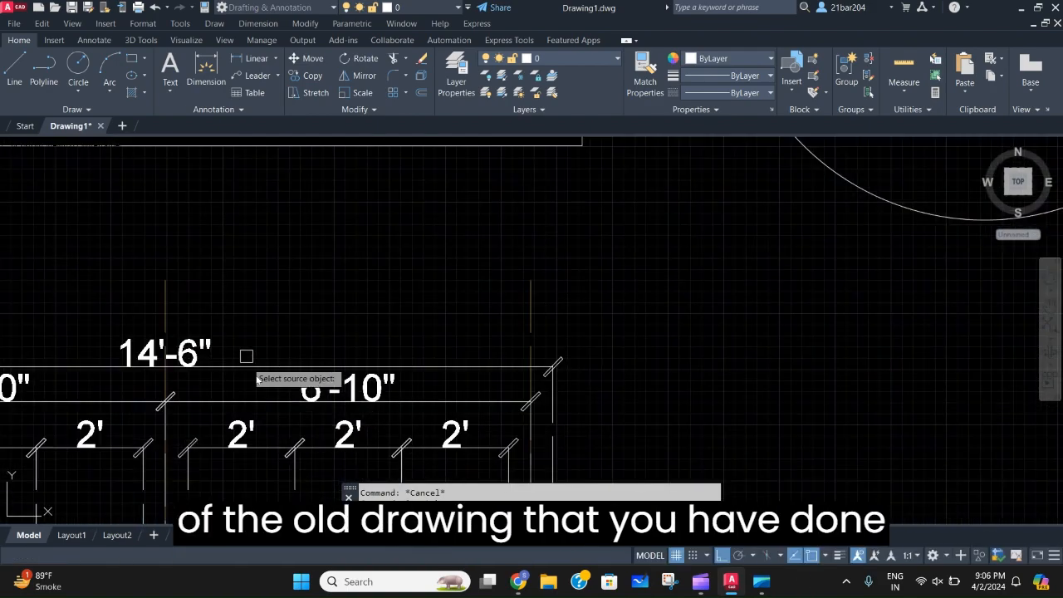
{"action": "scroll", "coordinate": [348, 411], "scroll_direction": "down", "scroll_amount": 4}
{"action": "middle_click_drag", "start_coordinate": [423, 374], "coordinate": [401, 413]}
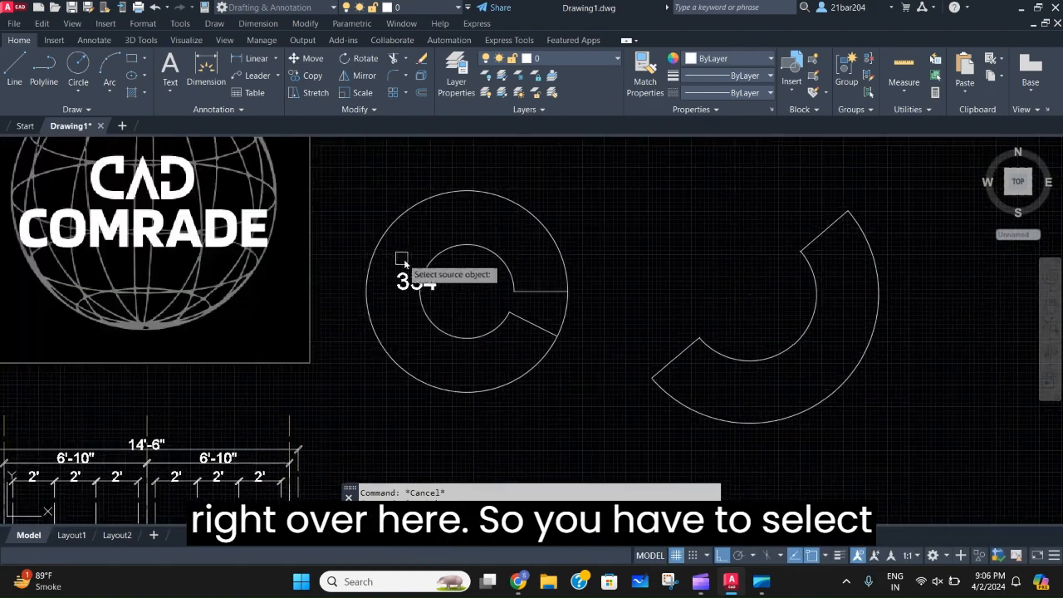
{"action": "left_click", "coordinate": [441, 264]}
Apply the matched properties to the arc's angular dimension and end the matching.
{"action": "middle_click_drag", "start_coordinate": [721, 422], "coordinate": [465, 368]}
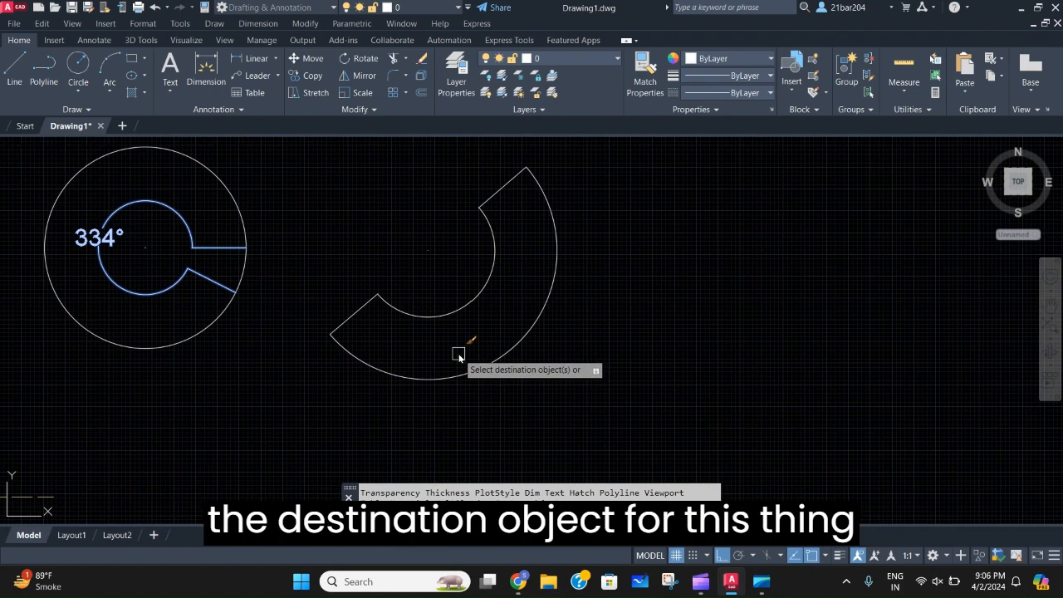
{"action": "middle_click_drag", "start_coordinate": [477, 313], "coordinate": [484, 356]}
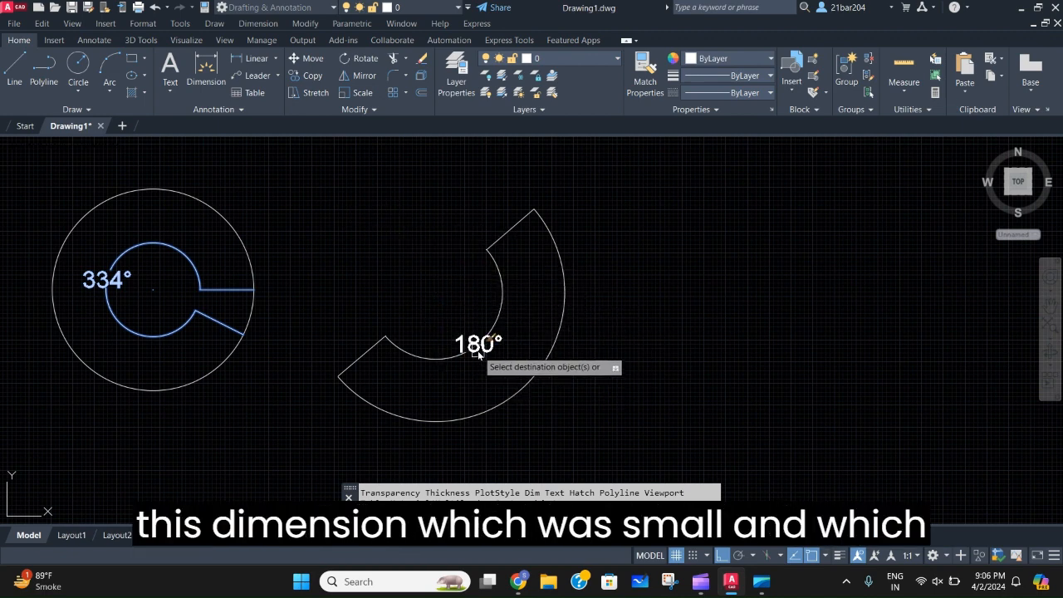
{"action": "scroll", "coordinate": [430, 370], "scroll_direction": "down", "scroll_amount": 2}
{"action": "mouse_move", "coordinate": [430, 370]}
{"action": "middle_mouse_down"}
{"action": "mouse_move", "coordinate": [513, 431]}
{"action": "mouse_move", "coordinate": [442, 357]}
{"action": "middle_mouse_up"}
{"action": "middle_click_drag", "start_coordinate": [355, 338], "coordinate": [288, 258]}
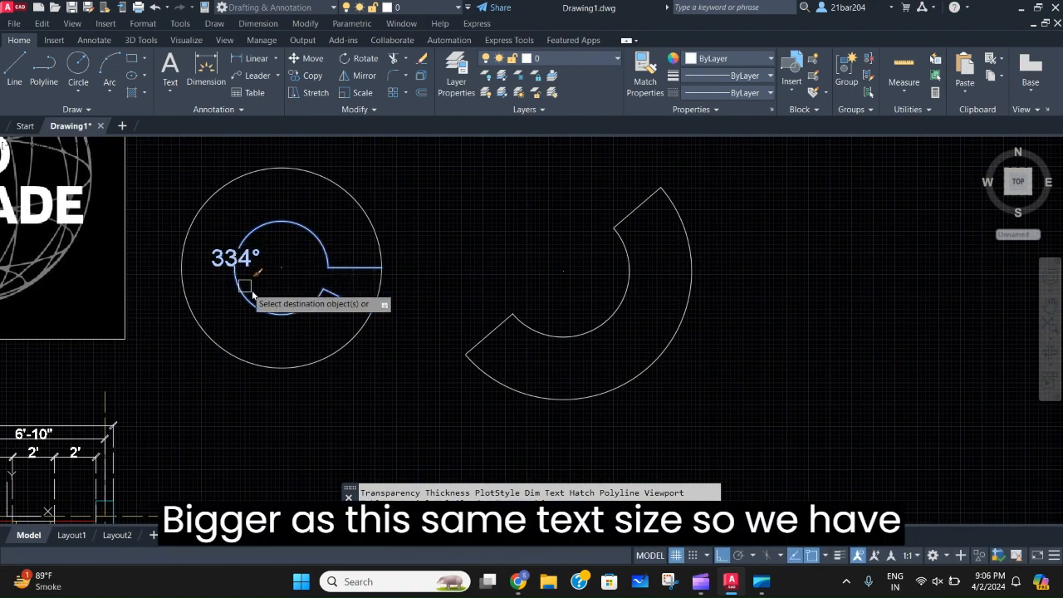
{"action": "left_click", "coordinate": [604, 311]}
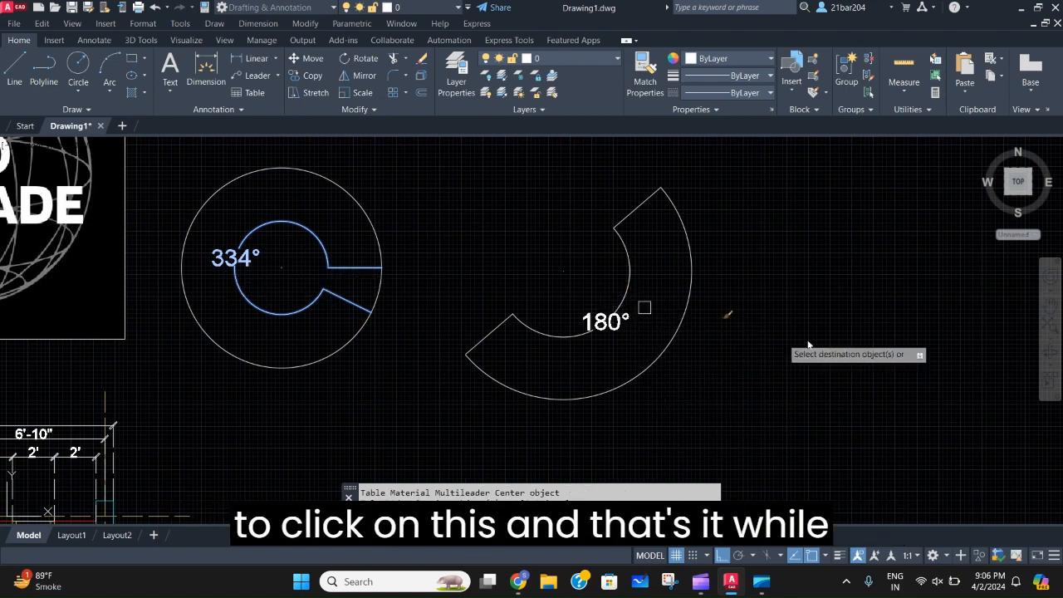
{"action": "scroll", "coordinate": [731, 375], "scroll_direction": "down", "scroll_amount": 2}
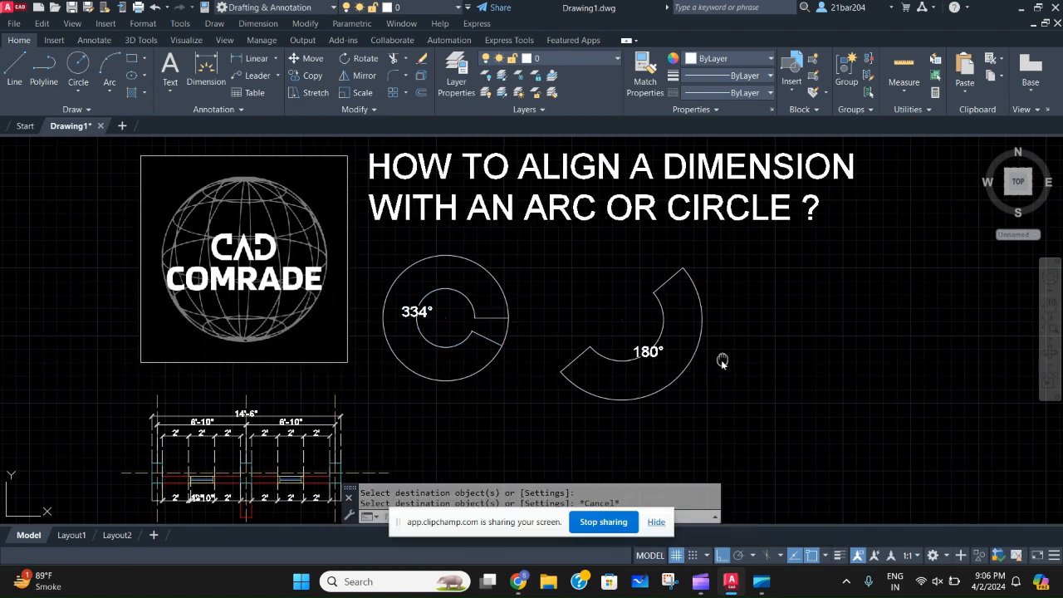
{"action": "middle_click_drag", "start_coordinate": [719, 359], "coordinate": [665, 387]}
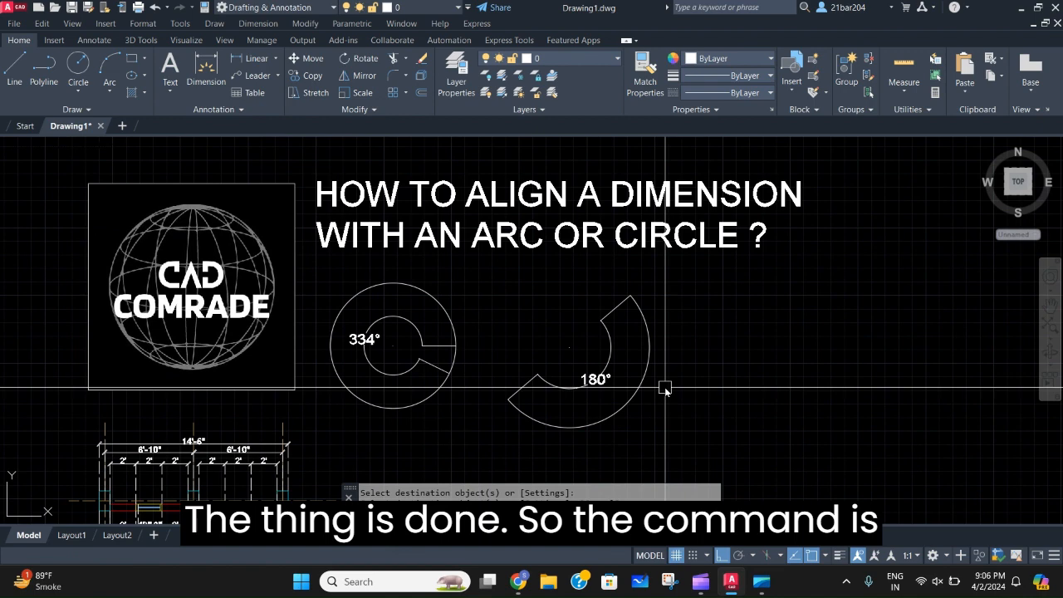
Move the arc together with its angular dimension slightly upward beside the circle.
{"action": "left_click", "coordinate": [690, 429]}
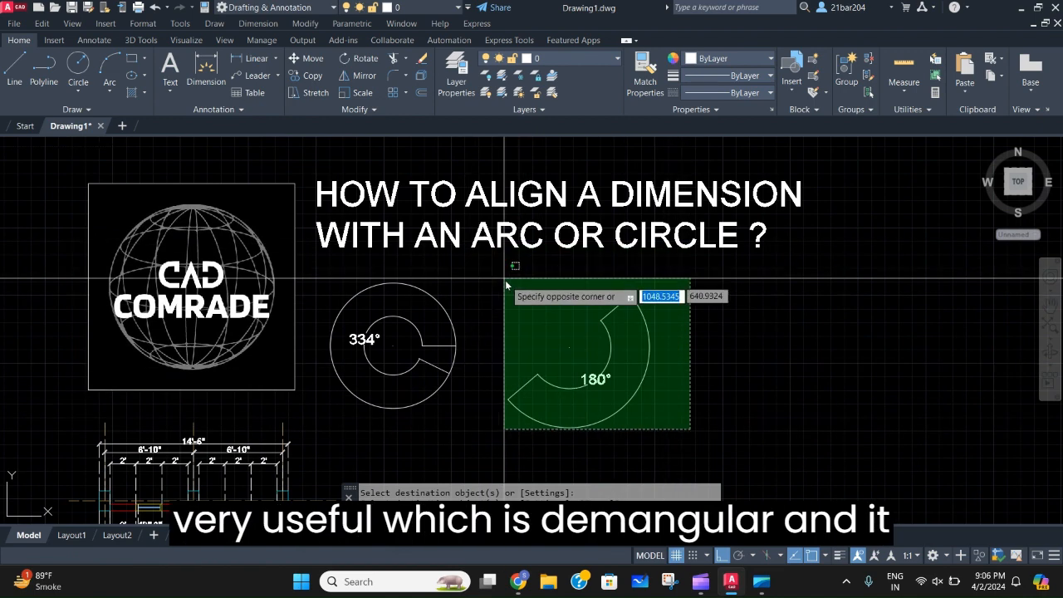
{"action": "left_click", "coordinate": [505, 279]}
{"action": "type", "text": "m"}
{"action": "key", "text": "Return"}
{"action": "left_click", "coordinate": [744, 453]}
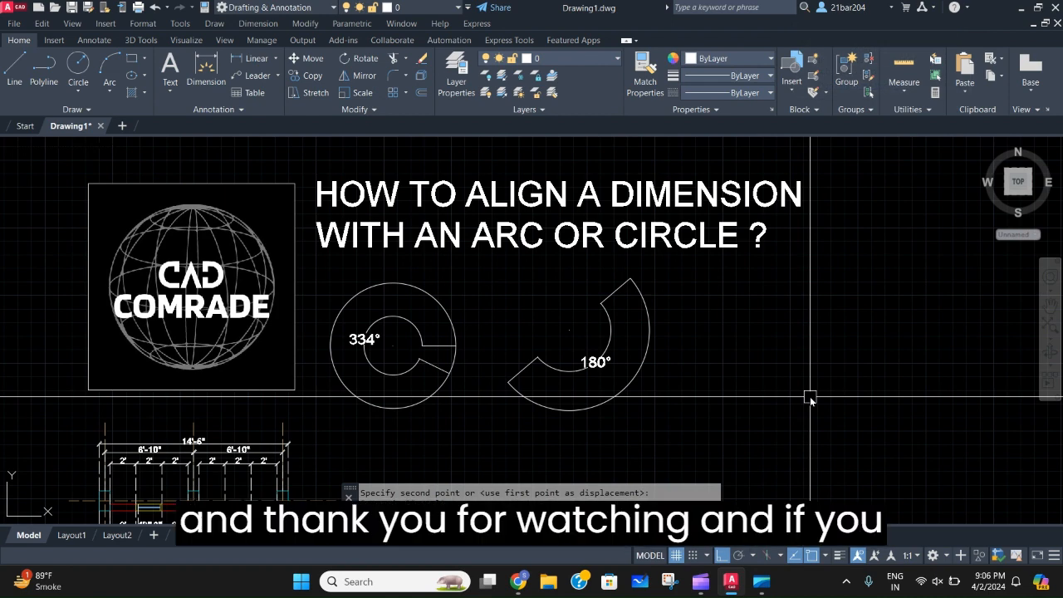
{"action": "middle_click_drag", "start_coordinate": [748, 399], "coordinate": [794, 370]}
{"action": "middle_click_drag", "start_coordinate": [721, 365], "coordinate": [761, 344]}
{"action": "scroll", "coordinate": [597, 362], "scroll_direction": "down", "scroll_amount": 2}
{"action": "scroll", "coordinate": [547, 357], "scroll_direction": "up", "scroll_amount": 2}
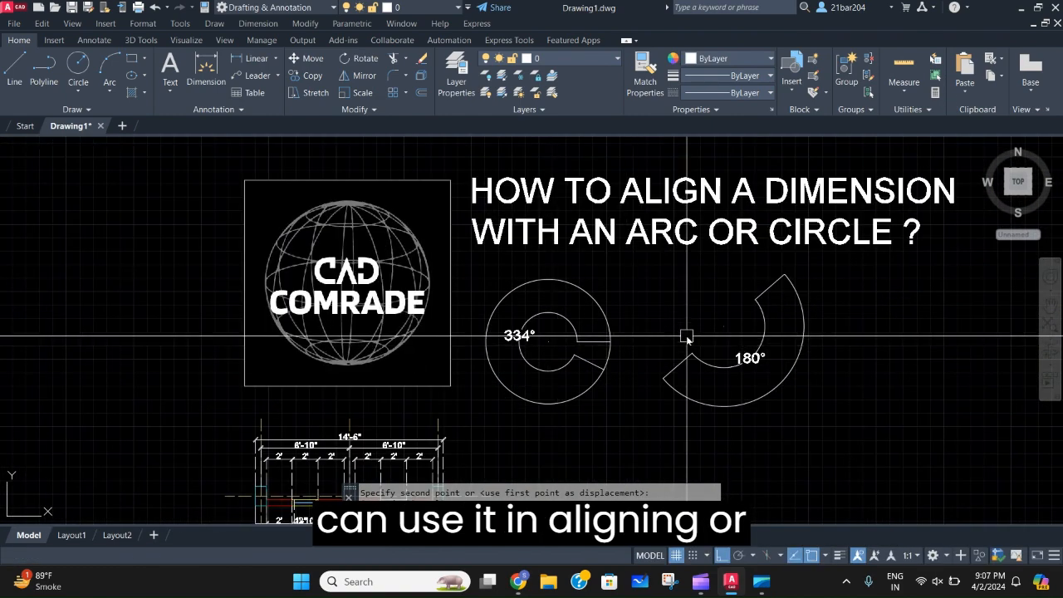
{"action": "key", "text": "Escape"}
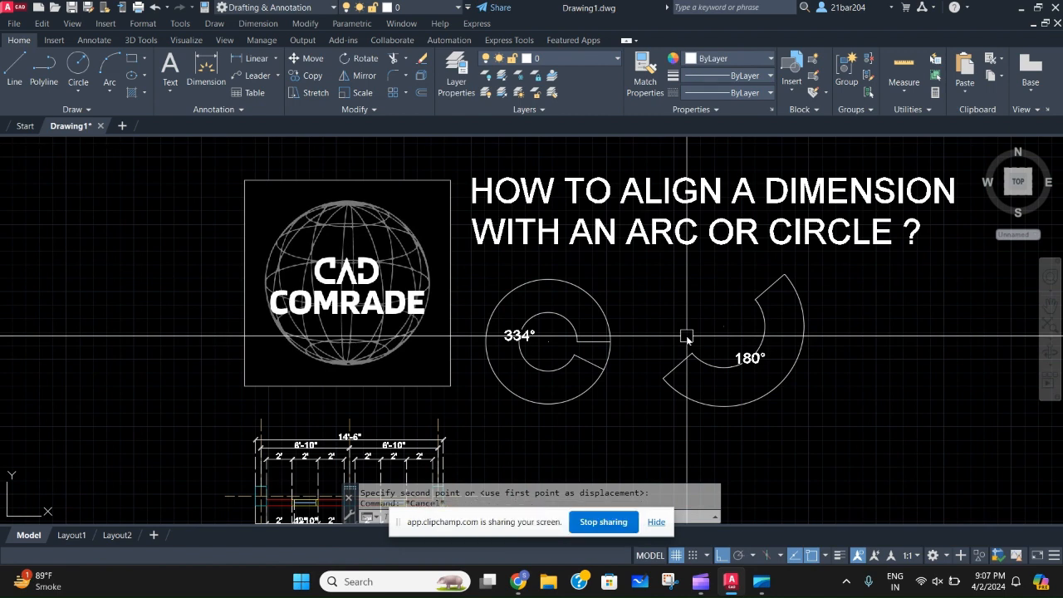